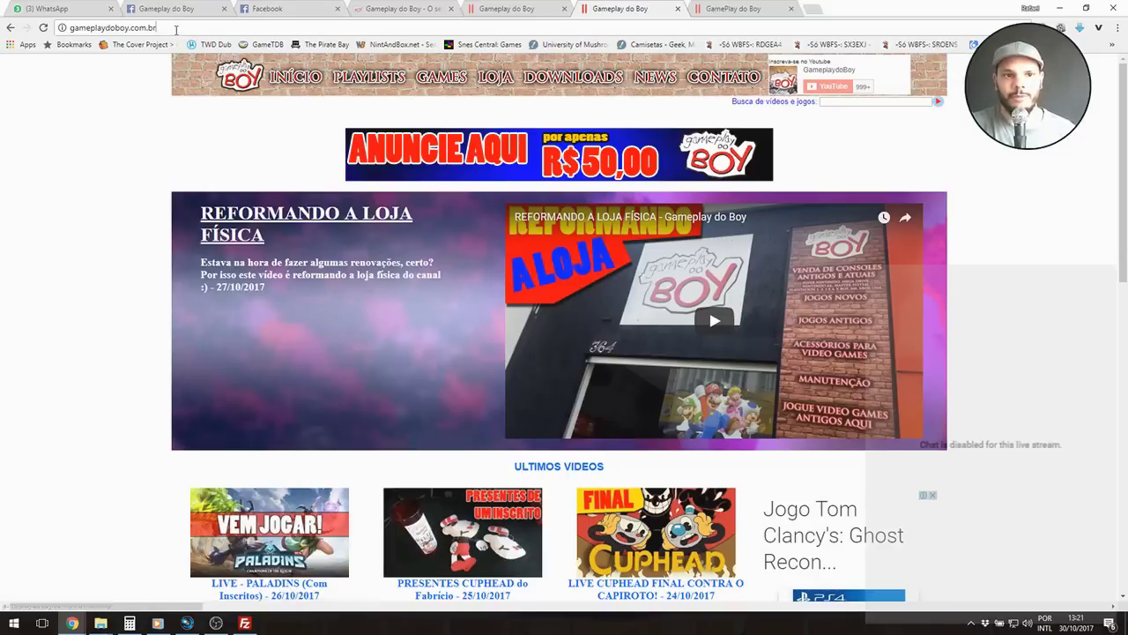
Step: Download Input Mapper 1.6.10 from the gameplaydoboy.com.br downloads page, saving InputMapper1.6.10.rar to the desktop (Área de Trabalho)
{"action": "left_click", "coordinate": [112, 27]}
{"action": "left_click", "coordinate": [82, 153]}
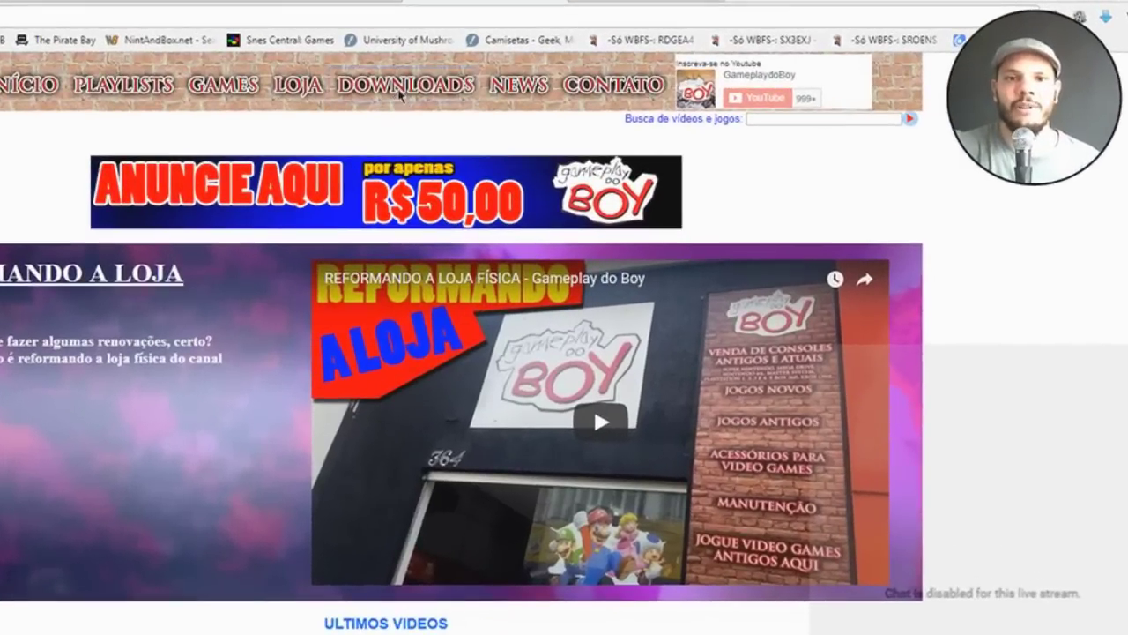
{"action": "left_click", "coordinate": [435, 88]}
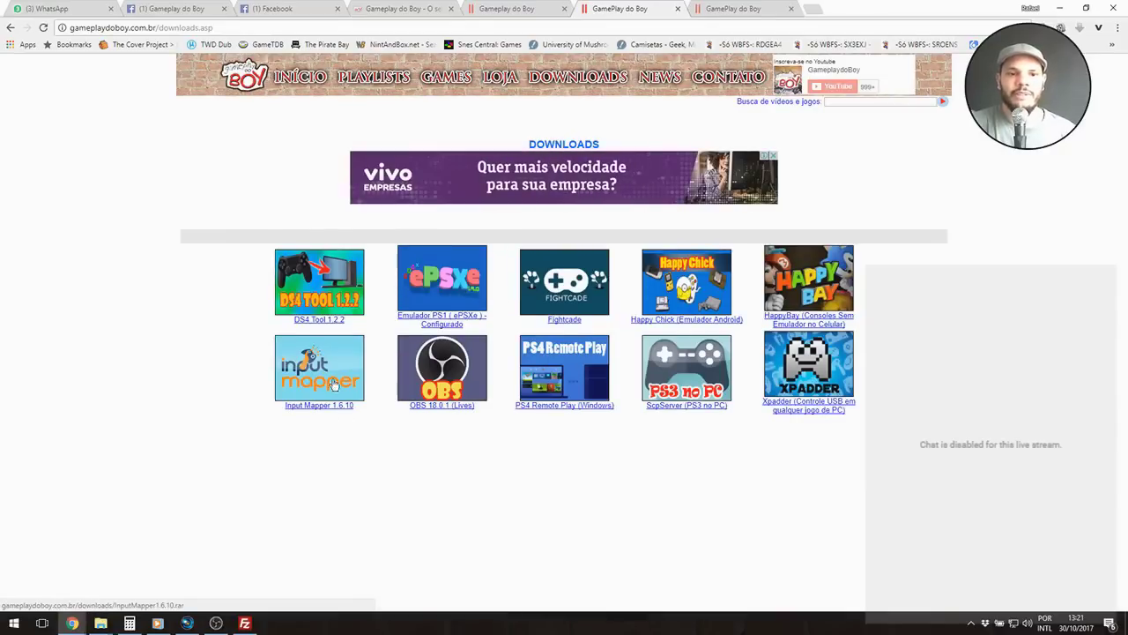
{"action": "left_click", "coordinate": [320, 405]}
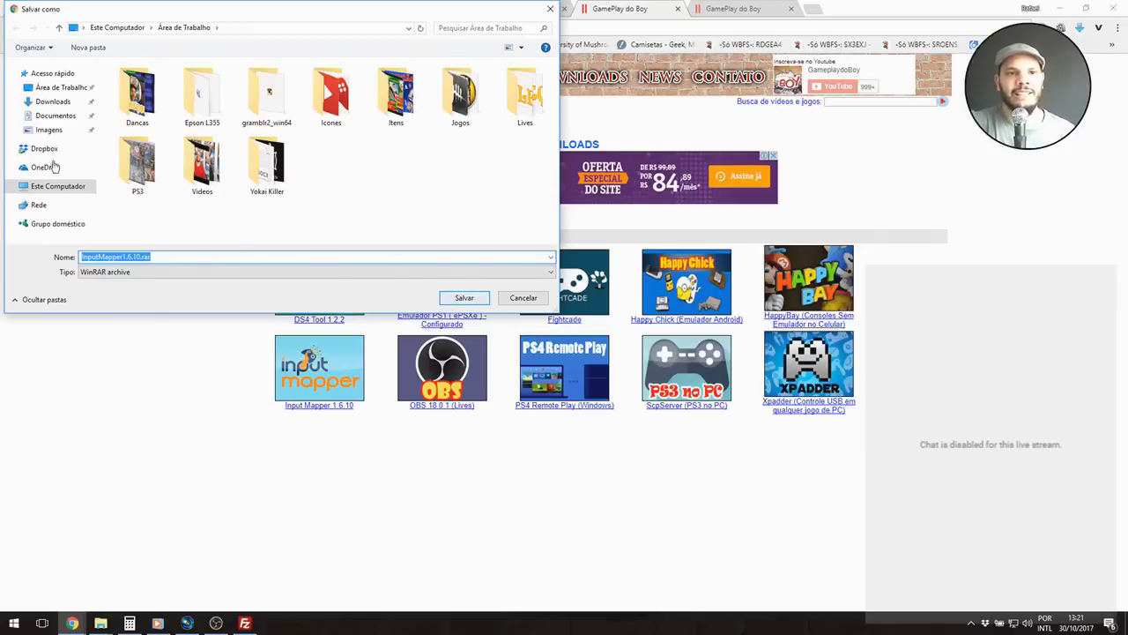
{"action": "left_click", "coordinate": [62, 87]}
{"action": "left_click", "coordinate": [465, 297]}
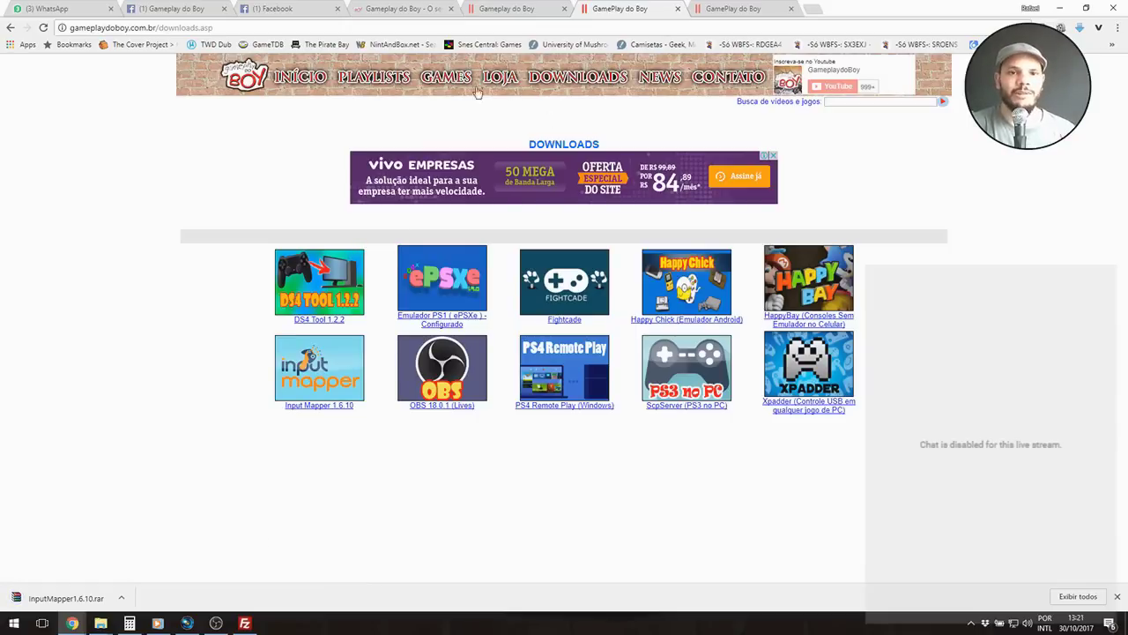
Step: Browse the site's online games page through its Super Nintendo, Nintendo, Game Boy Advance and Computador sections
{"action": "left_click", "coordinate": [448, 80]}
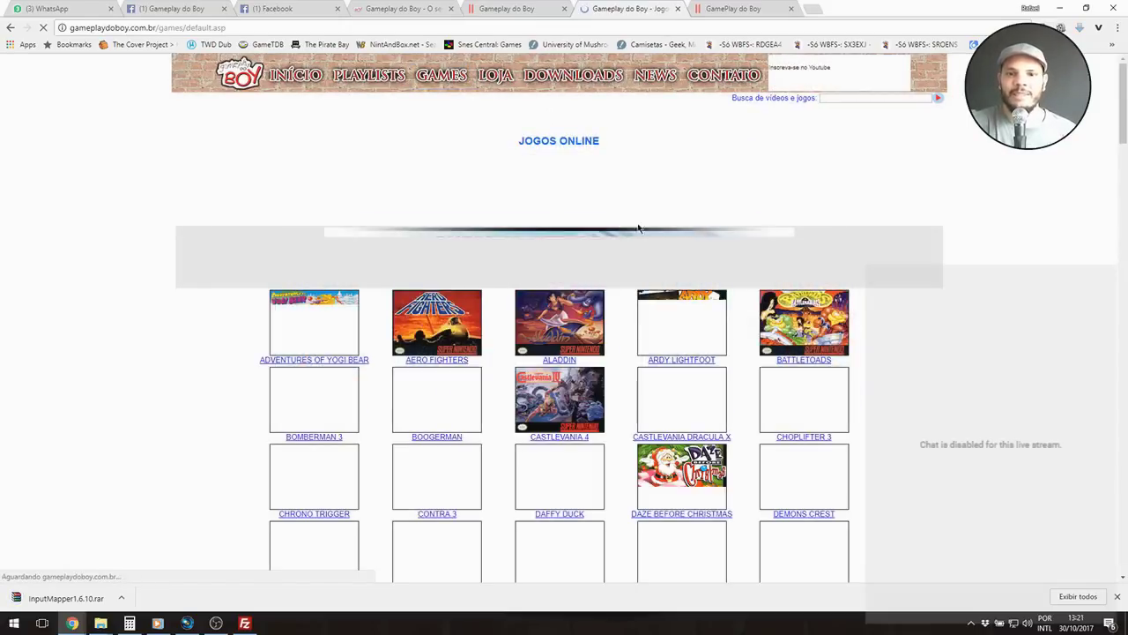
{"action": "scroll", "coordinate": [1094, 248], "scroll_direction": "down", "scroll_amount": 10}
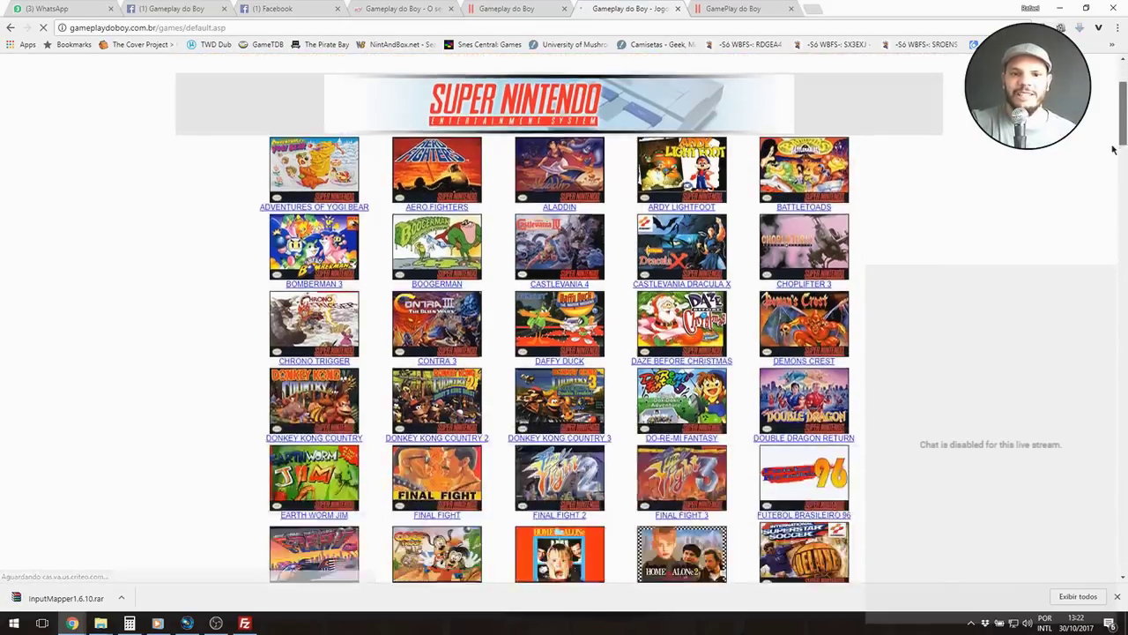
{"action": "scroll", "coordinate": [1093, 248], "scroll_direction": "down", "scroll_amount": 20}
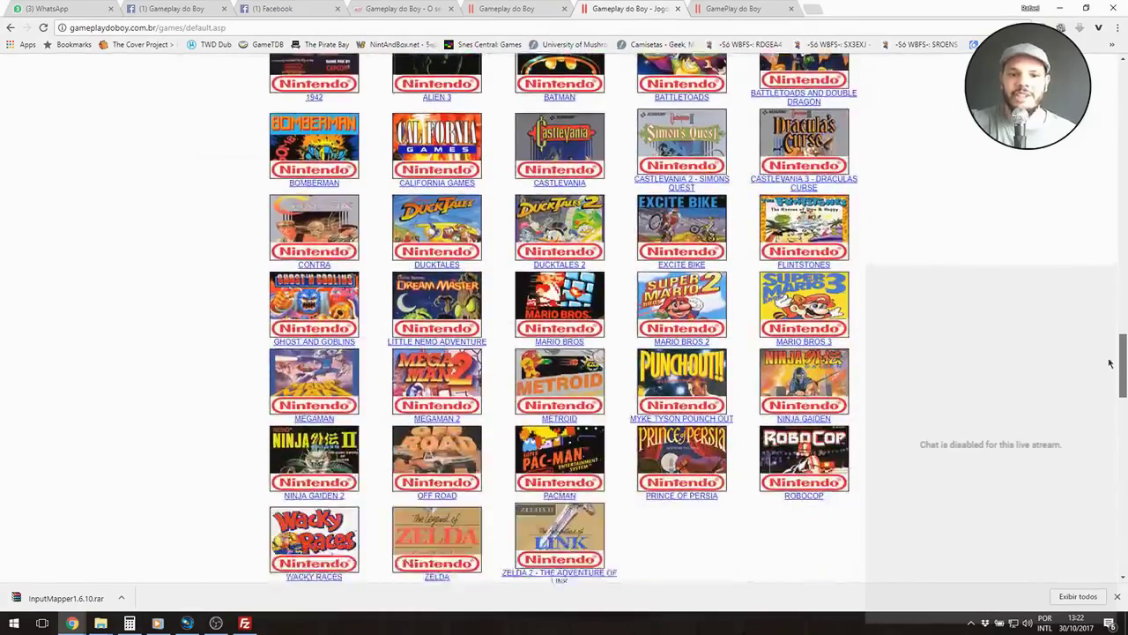
{"action": "scroll", "coordinate": [1106, 402], "scroll_direction": "down", "scroll_amount": 10}
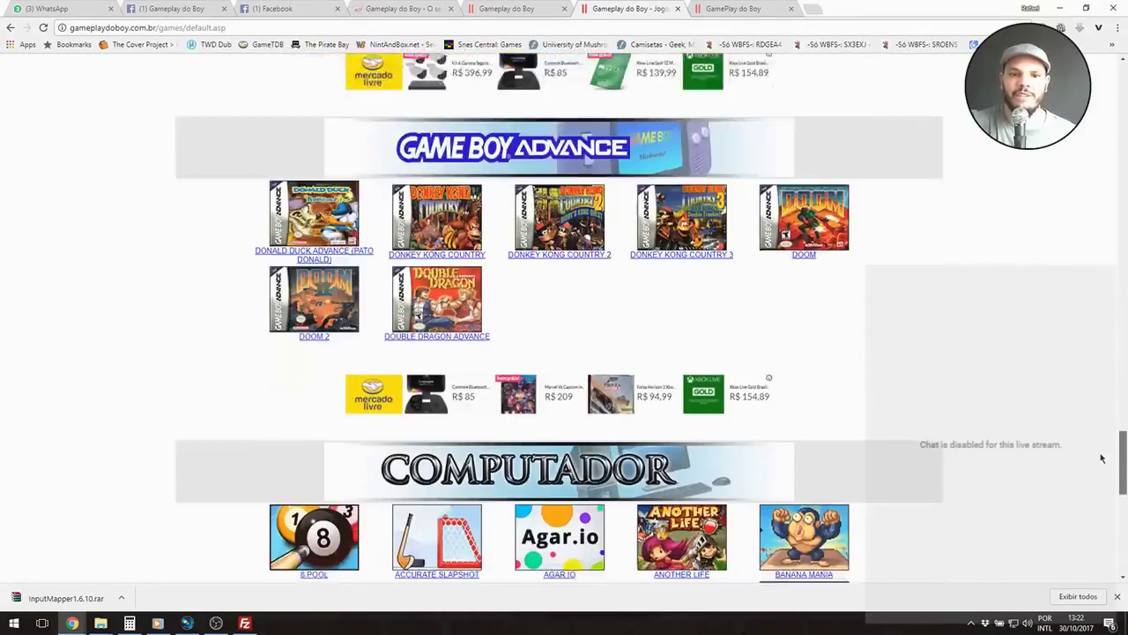
{"action": "scroll", "coordinate": [1097, 503], "scroll_direction": "up", "scroll_amount": 20}
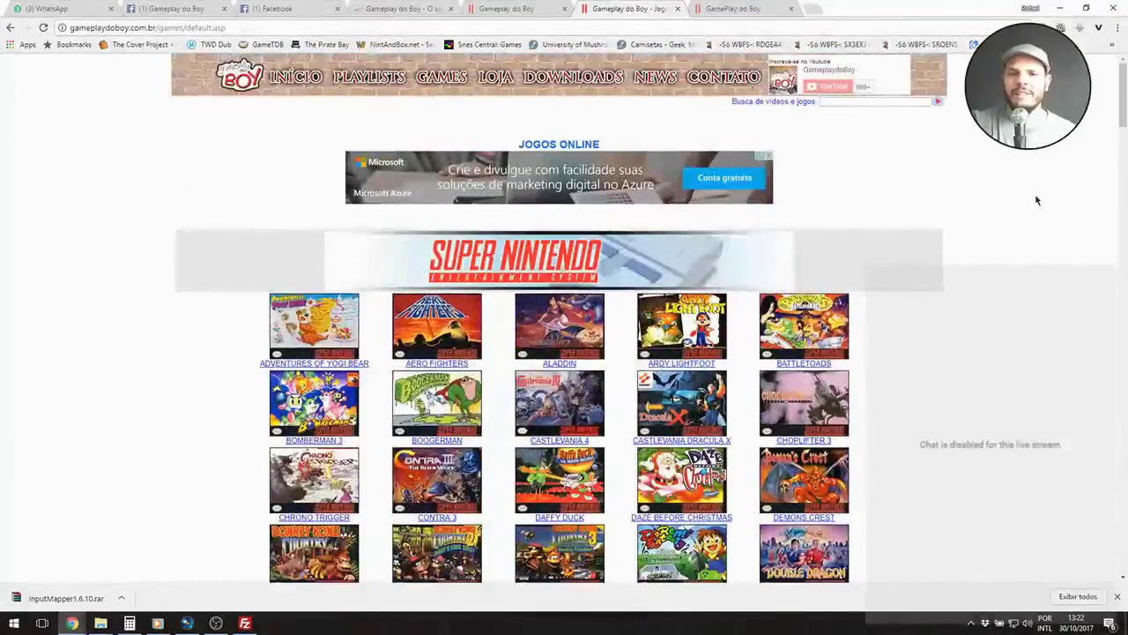
Step: Open the Ardy Lightfoot game page, examine its player and the links below it, and close the page to return to the site's home page
{"action": "left_click", "coordinate": [657, 352]}
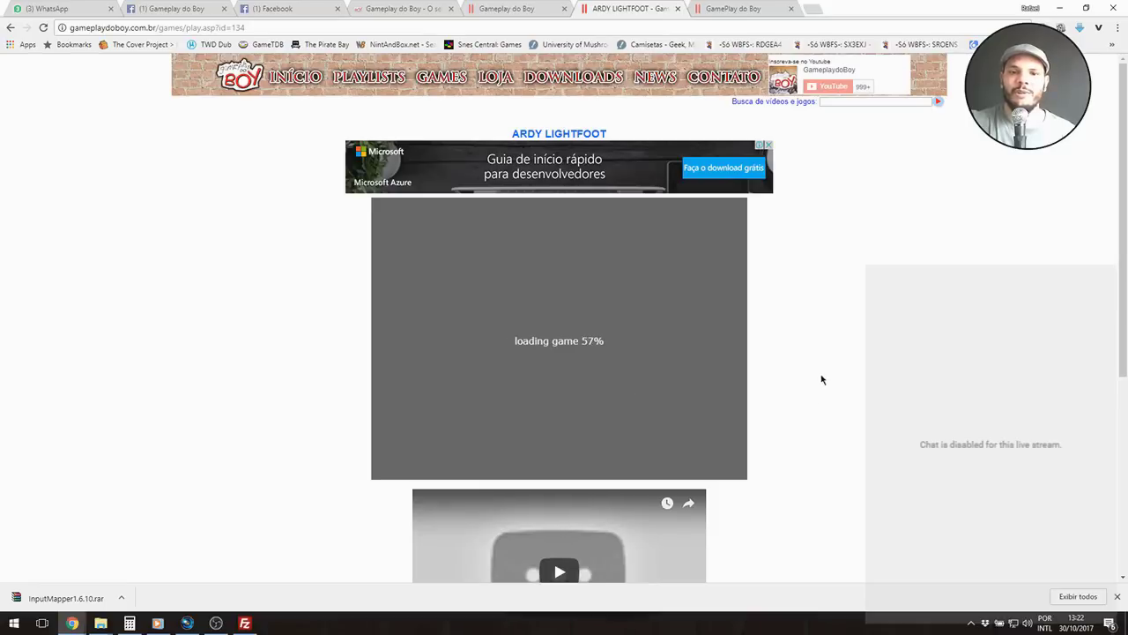
{"action": "left_click", "coordinate": [659, 342]}
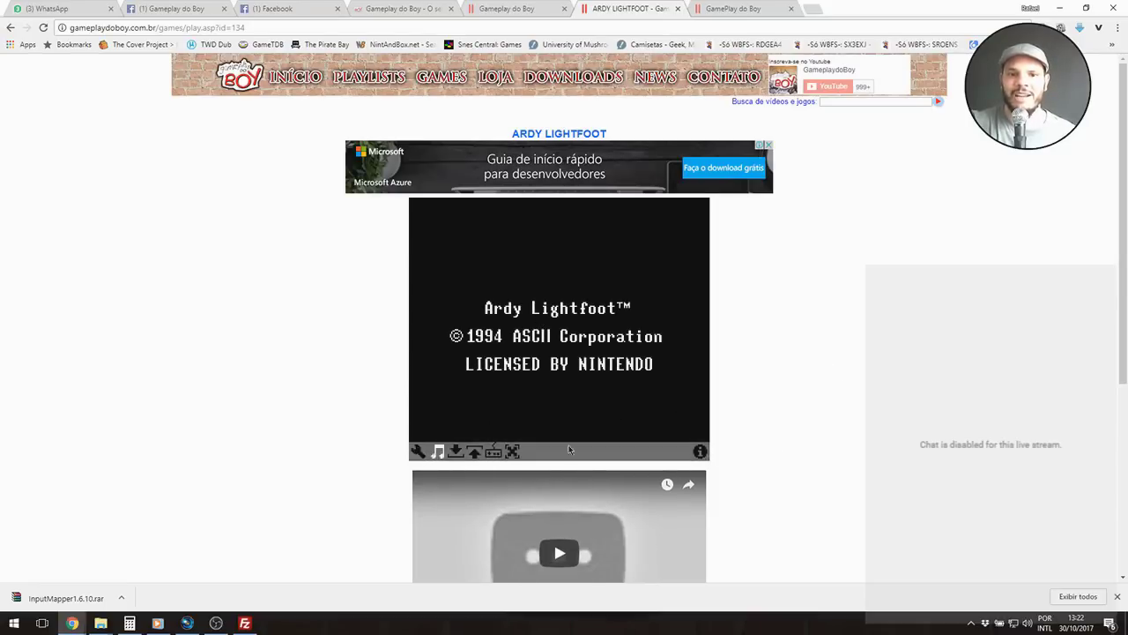
{"action": "scroll", "coordinate": [849, 357], "scroll_direction": "down", "scroll_amount": 3}
{"action": "scroll", "coordinate": [848, 359], "scroll_direction": "down", "scroll_amount": 1}
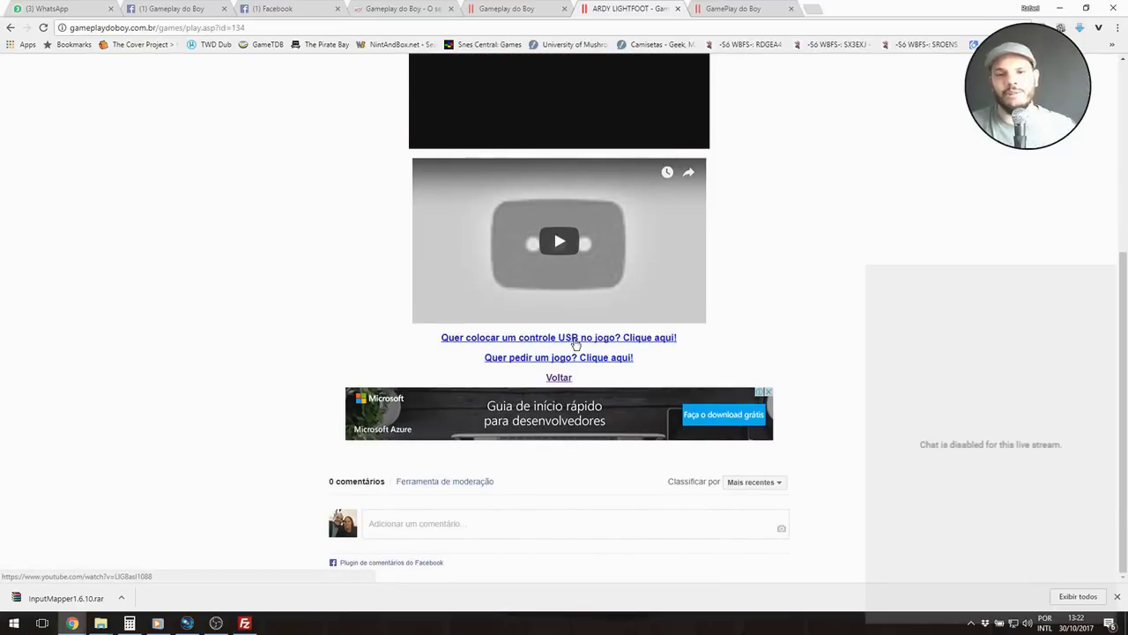
{"action": "scroll", "coordinate": [564, 290], "scroll_direction": "up", "scroll_amount": 3}
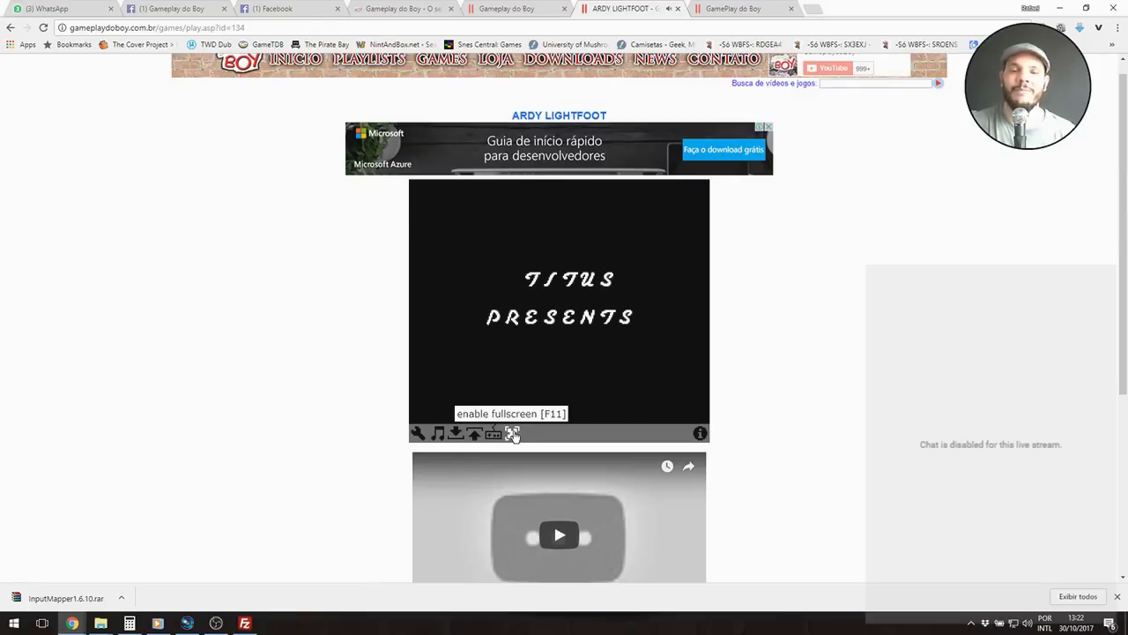
{"action": "left_click", "coordinate": [677, 8]}
{"action": "left_click", "coordinate": [506, 9]}
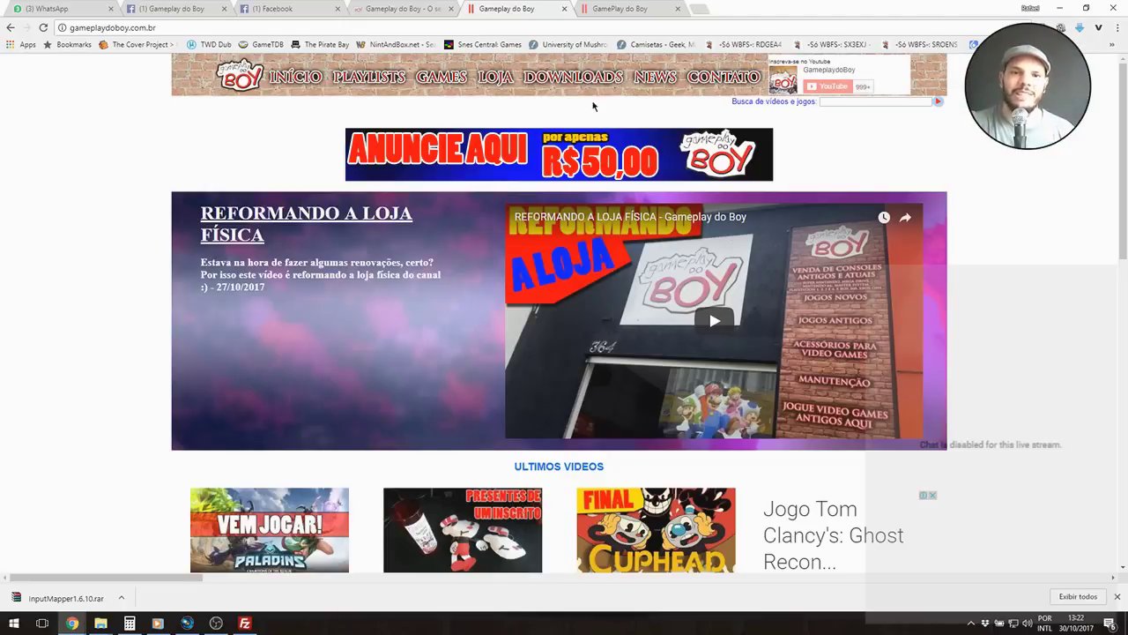
Step: Look through the new v2 version of the site, including its home page and the Input Mapper 1.6.10 entry among the downloads
{"action": "left_click", "coordinate": [423, 13]}
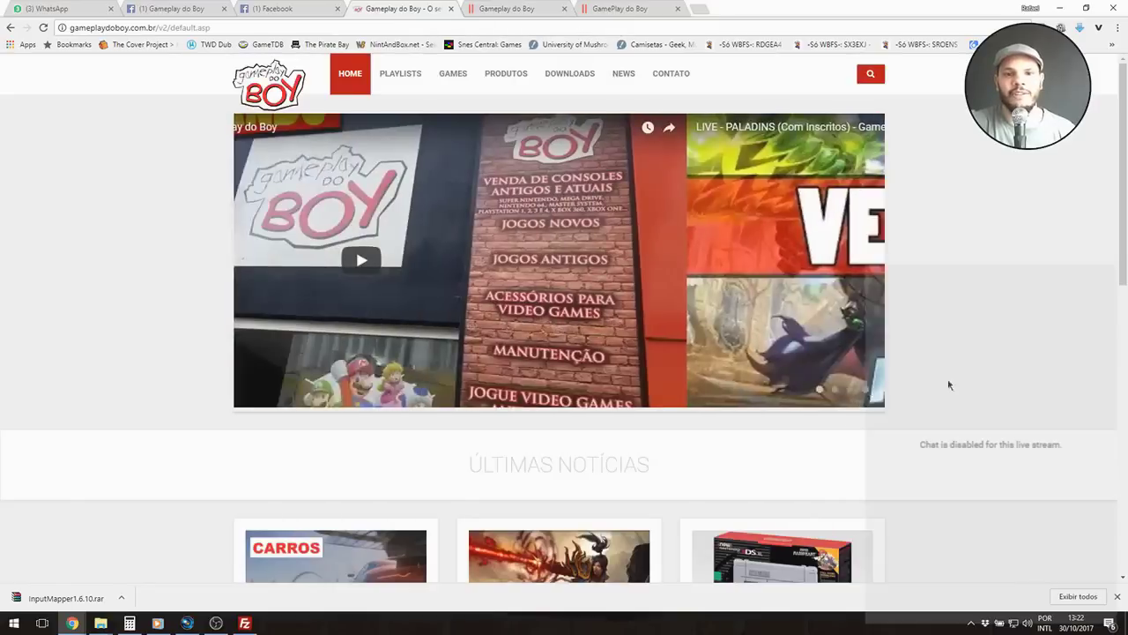
{"action": "scroll", "coordinate": [1038, 284], "scroll_direction": "down", "scroll_amount": 10}
{"action": "scroll", "coordinate": [1038, 290], "scroll_direction": "up", "scroll_amount": 10}
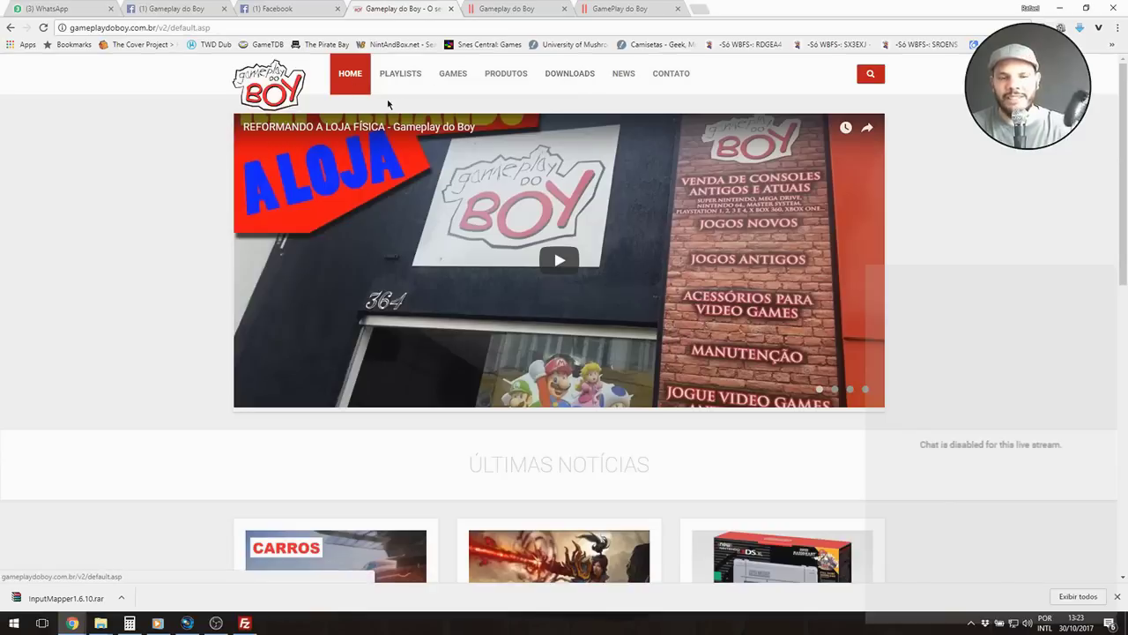
{"action": "left_click", "coordinate": [581, 75]}
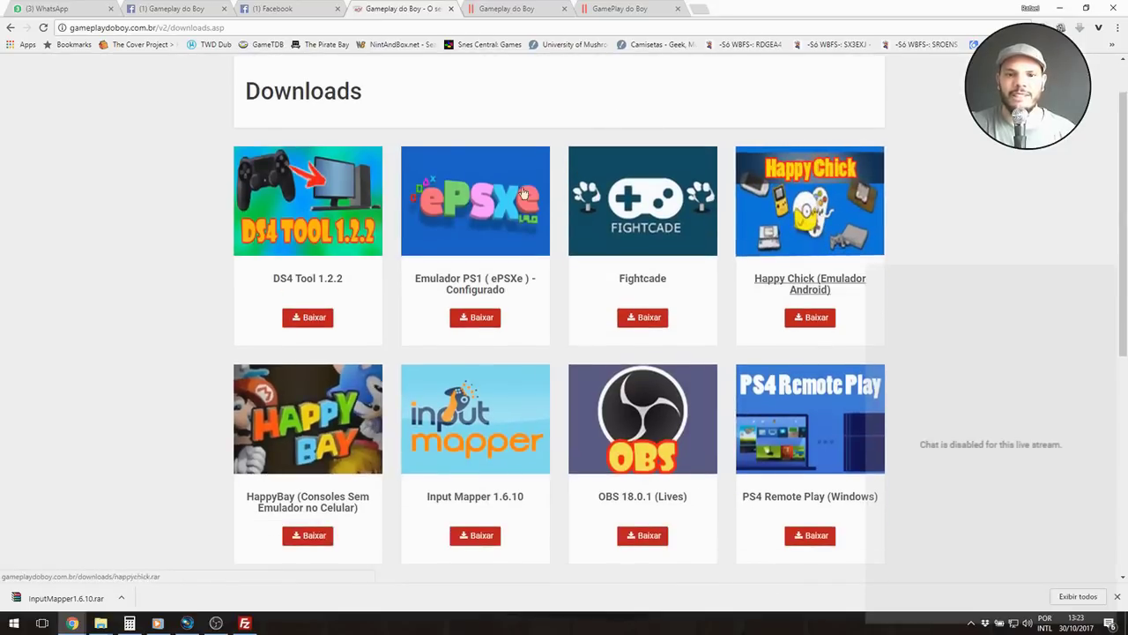
{"action": "scroll", "coordinate": [493, 388], "scroll_direction": "down", "scroll_amount": 2}
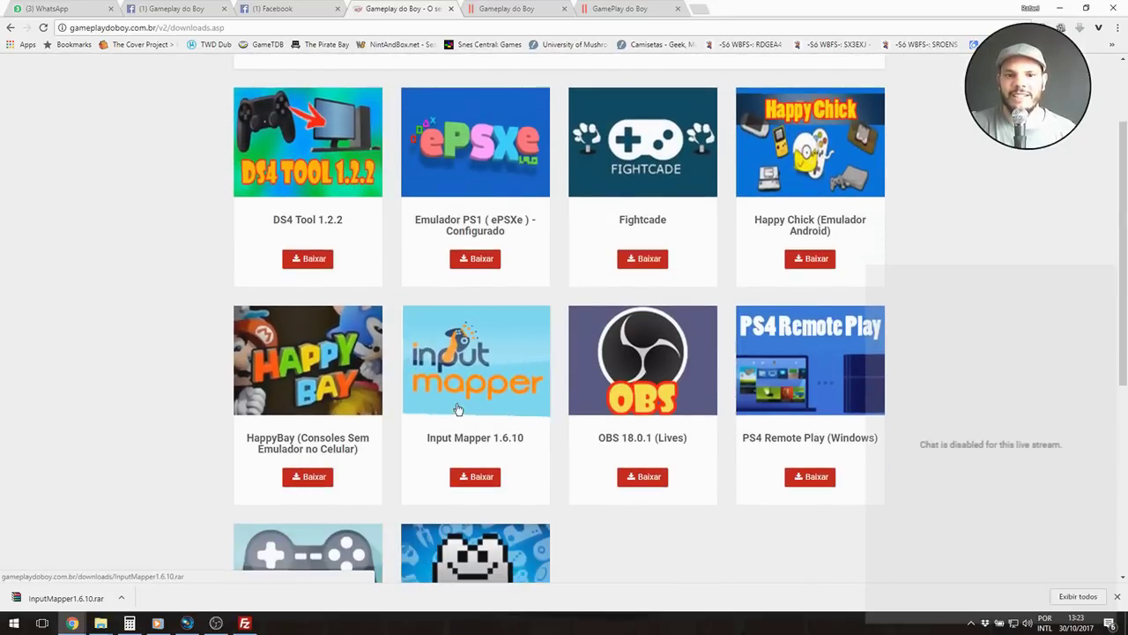
Step: Show the desktop and extract the downloaded InputMapper archive into its own InputMapper1.6.10 folder
{"action": "key", "text": "super+d"}
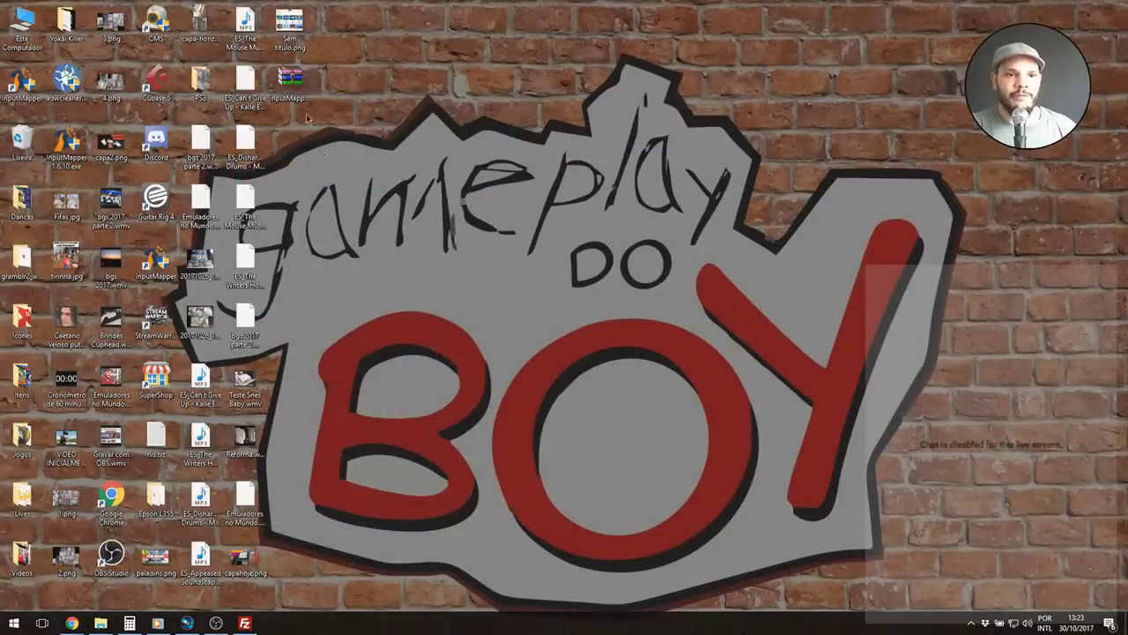
{"action": "right_click", "coordinate": [289, 81]}
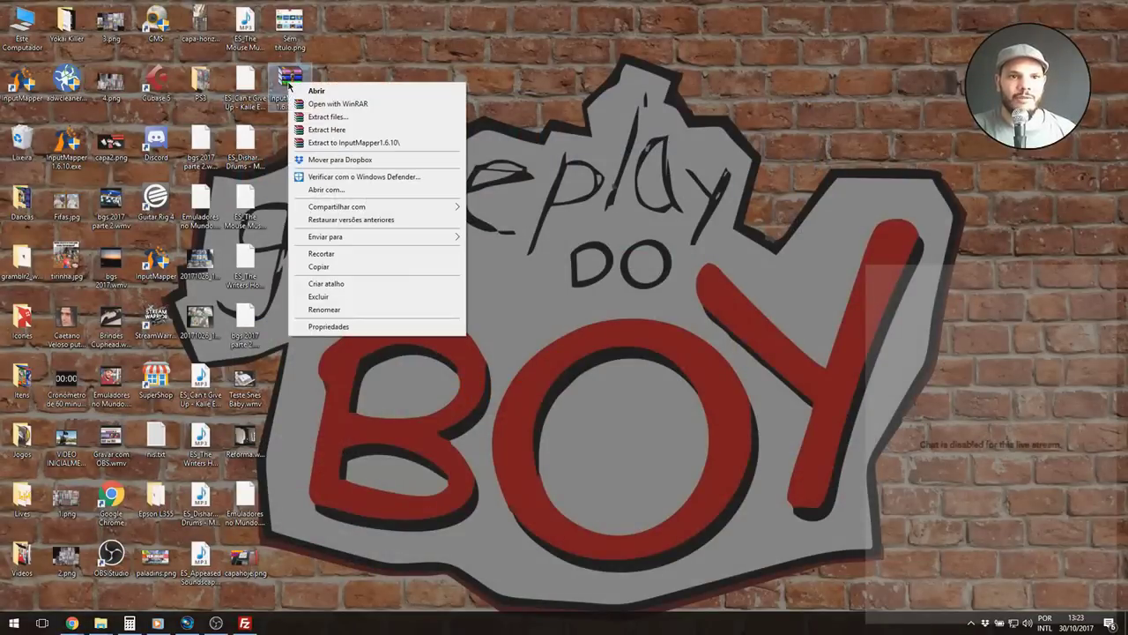
{"action": "left_click", "coordinate": [366, 77]}
{"action": "right_click", "coordinate": [284, 84]}
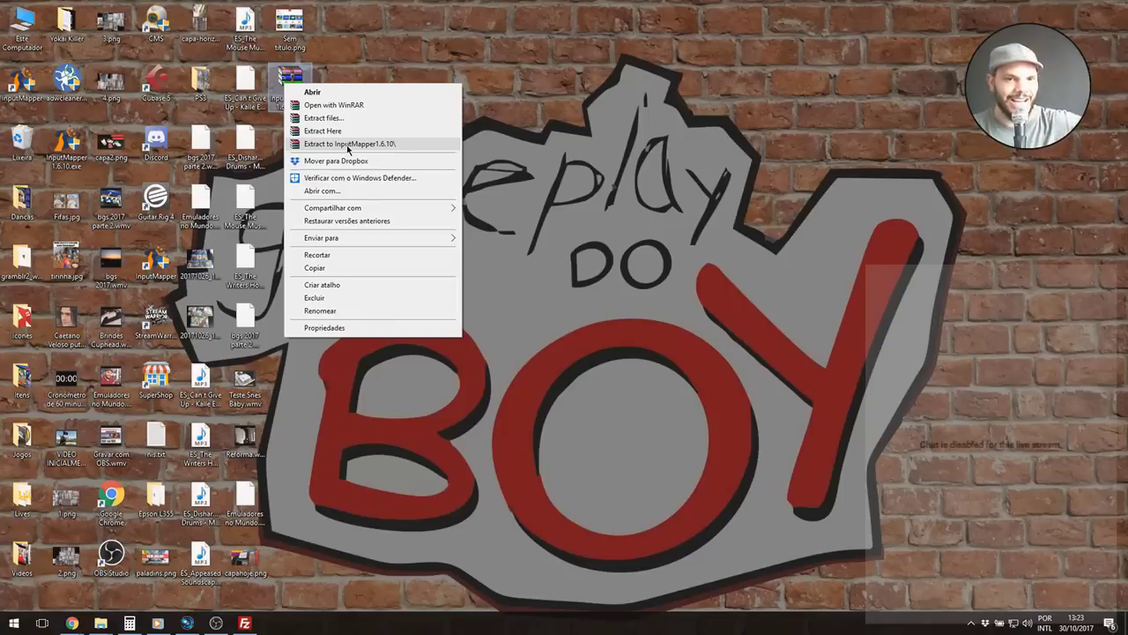
{"action": "left_click", "coordinate": [348, 145]}
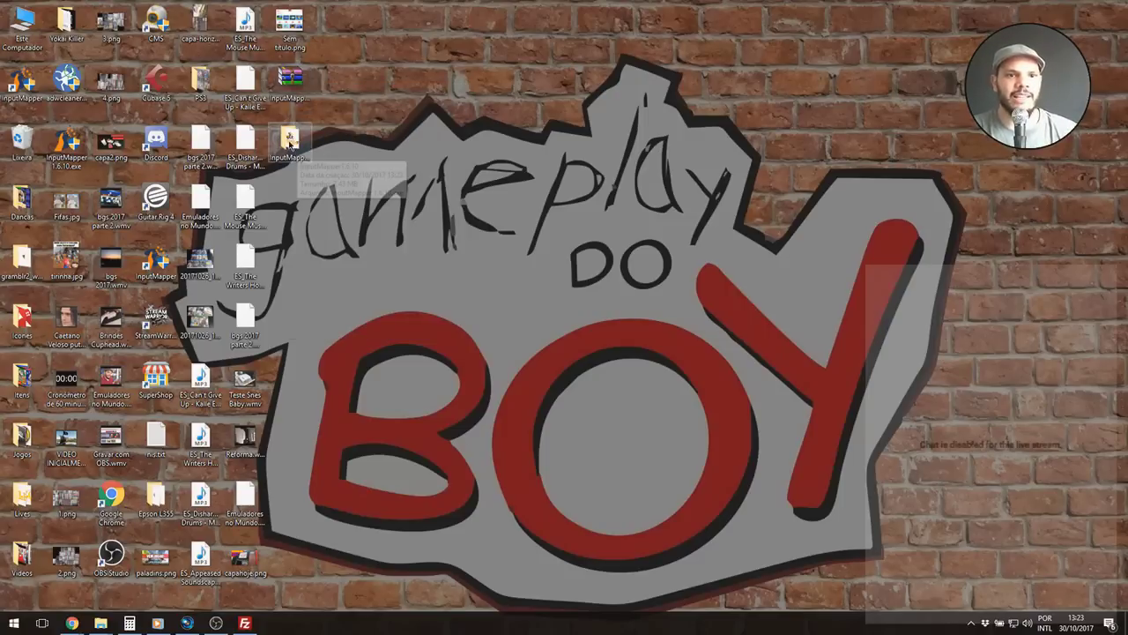
Step: Open the extracted InputMapper1.6.10 folder, check the InputMapper 1.6.10.exe installer inside, and close the folder
{"action": "double_click", "coordinate": [289, 141]}
{"action": "left_click", "coordinate": [151, 74]}
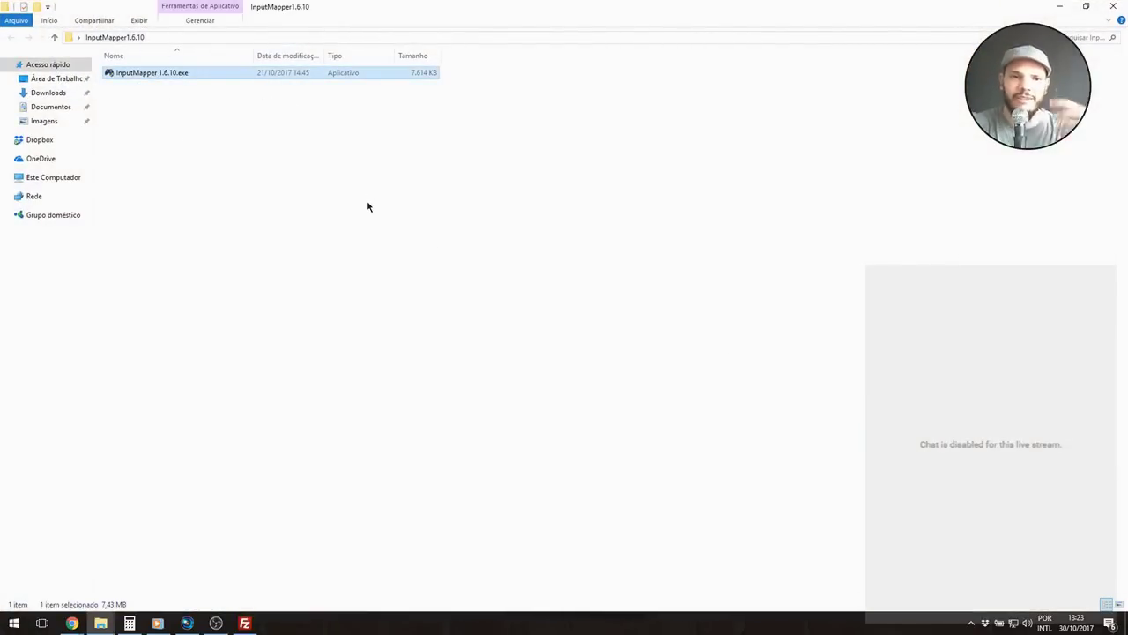
{"action": "left_click", "coordinate": [654, 261]}
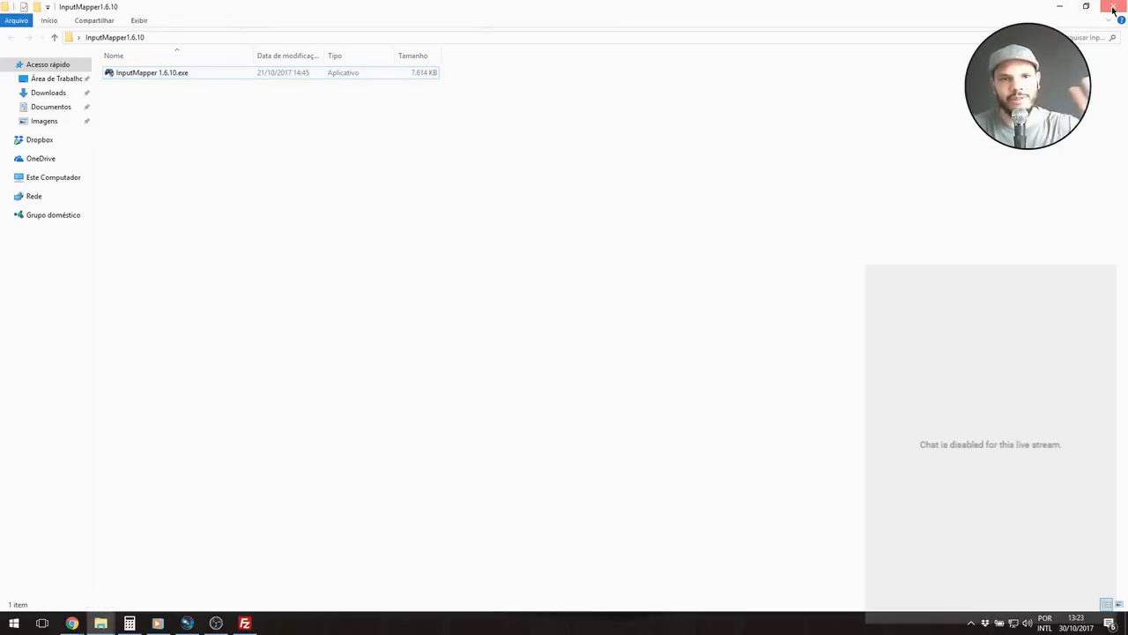
{"action": "left_click", "coordinate": [1113, 11]}
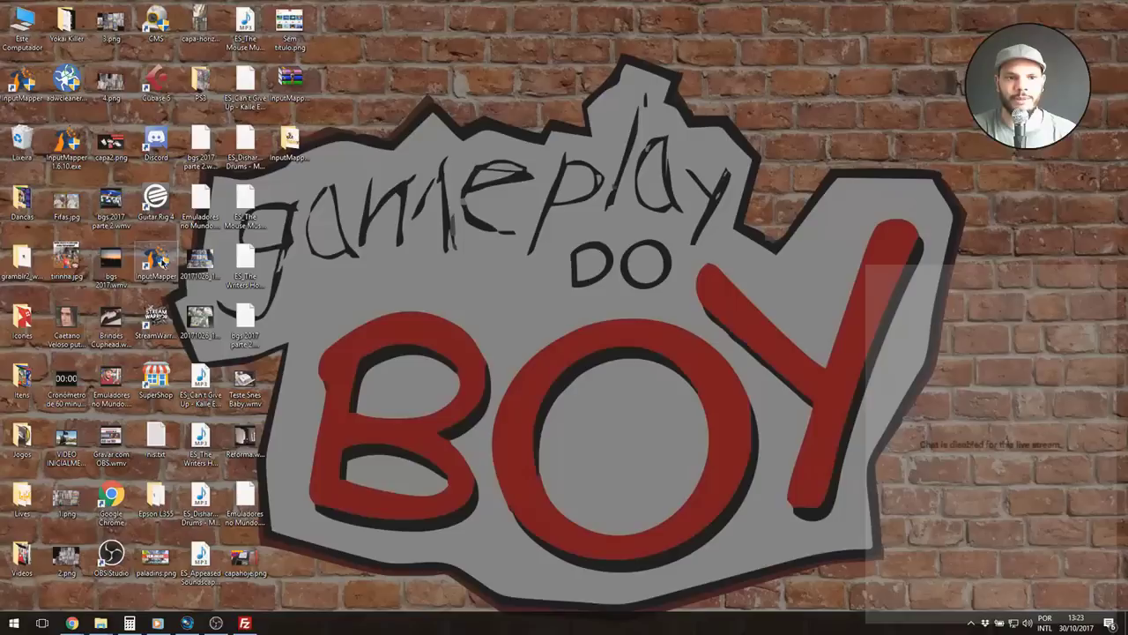
Step: Run InputMapper from its desktop shortcut as administrator
{"action": "right_click", "coordinate": [162, 261]}
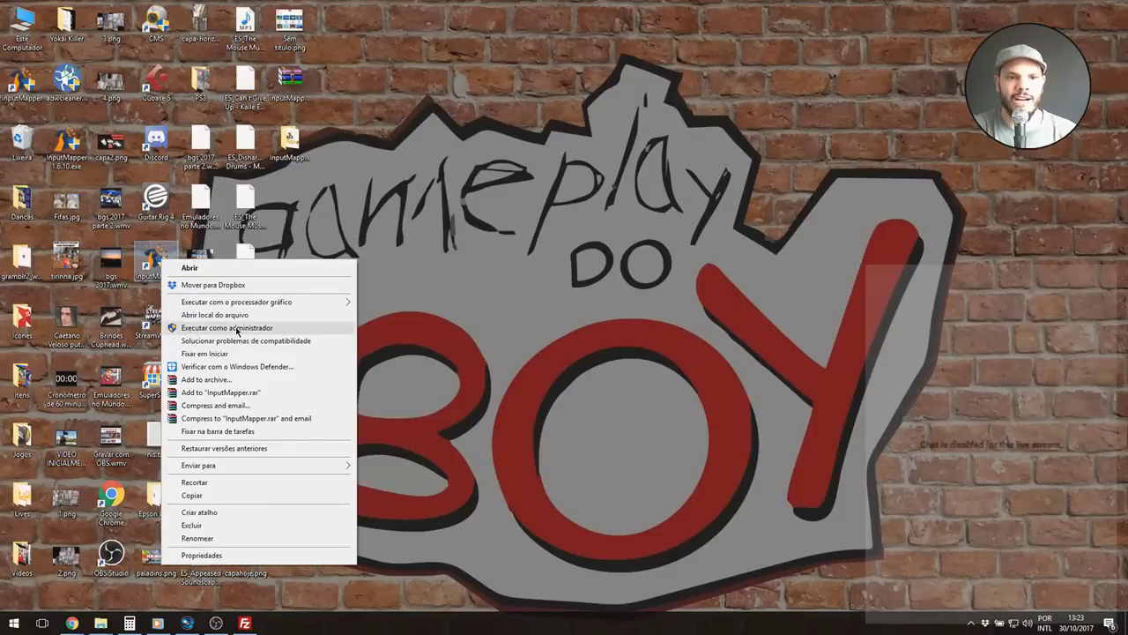
{"action": "left_click", "coordinate": [236, 328]}
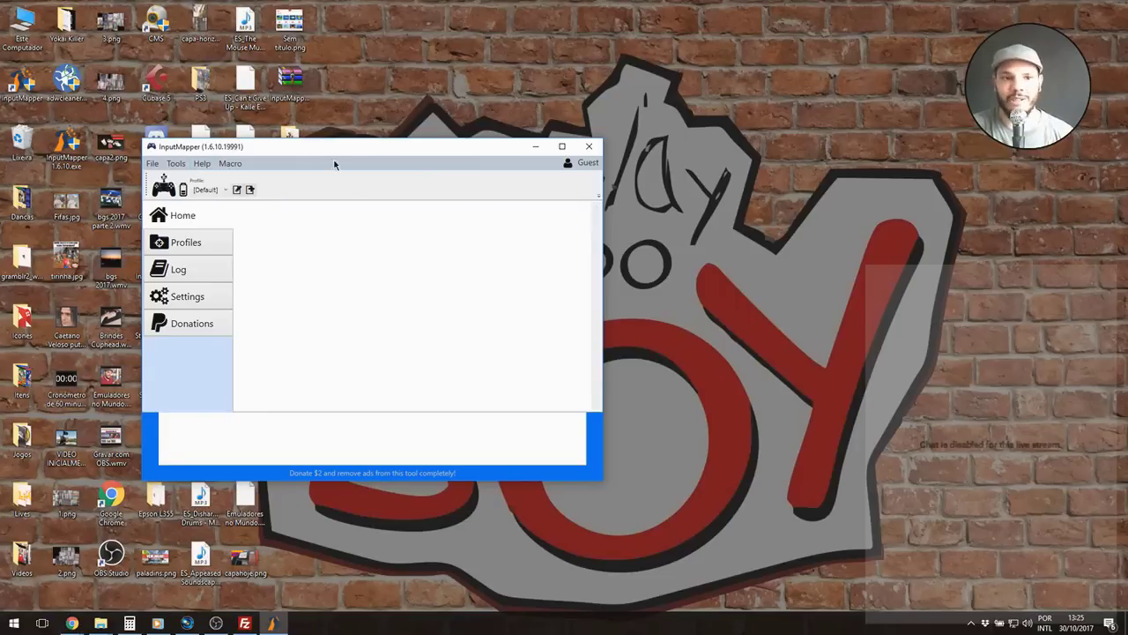
Step: Launch snes9x-x64.exe from Video Games > Super Nintendo > Snes9x normal on drive D: and reposition the emulator window
{"action": "double_click", "coordinate": [21, 27]}
{"action": "left_click", "coordinate": [301, 94]}
{"action": "double_click", "coordinate": [301, 94]}
{"action": "double_click", "coordinate": [159, 284]}
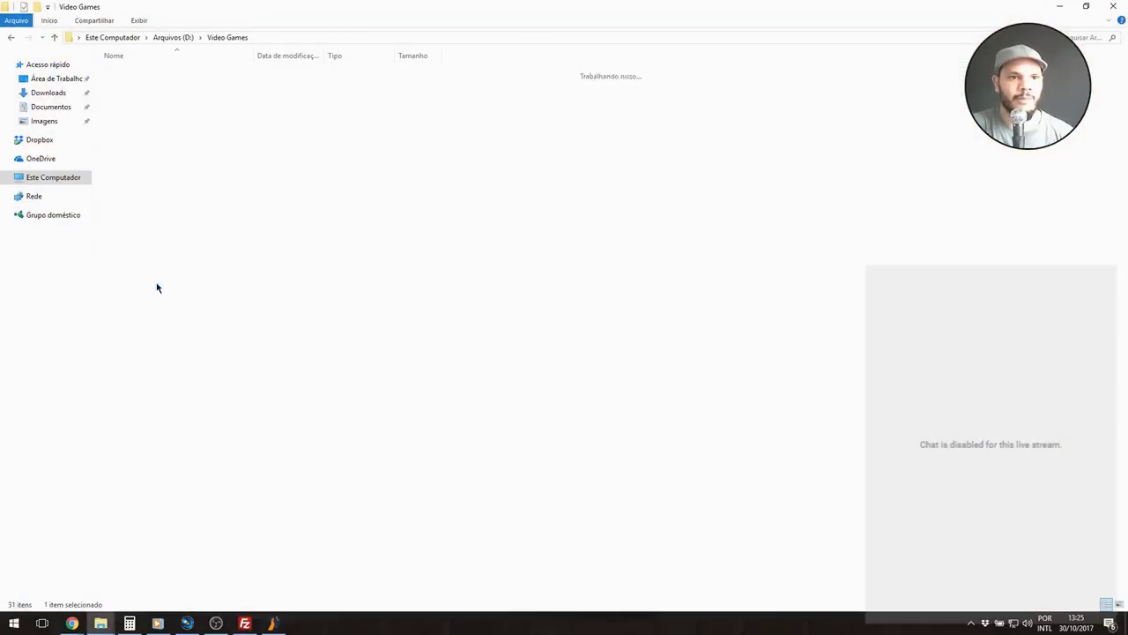
{"action": "double_click", "coordinate": [145, 195]}
{"action": "double_click", "coordinate": [137, 110]}
{"action": "double_click", "coordinate": [139, 122]}
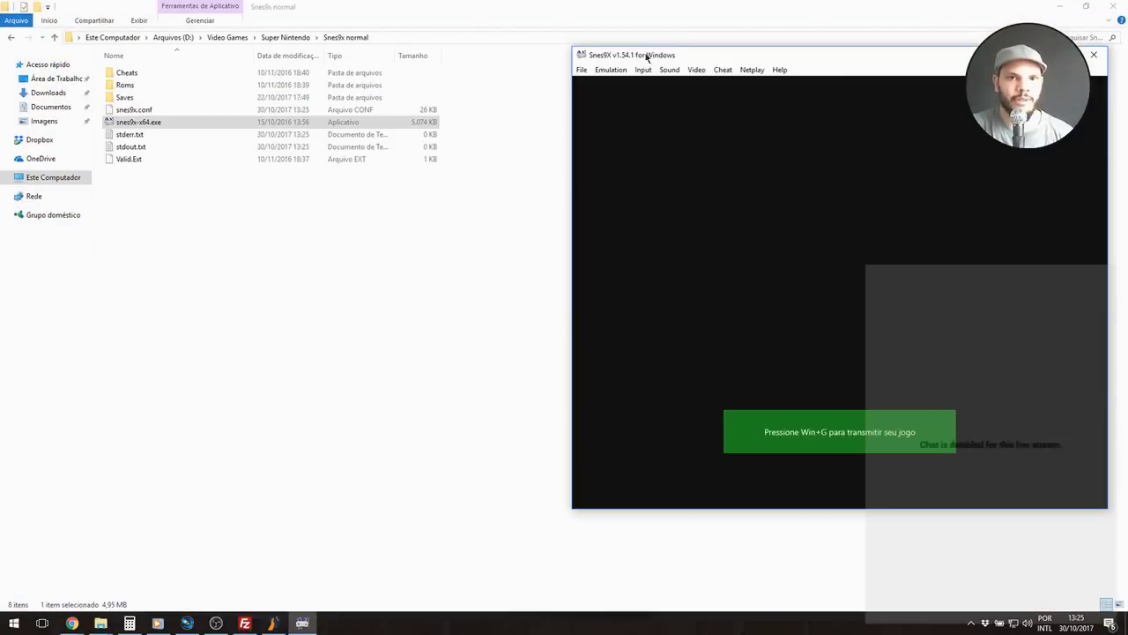
{"action": "left_click_drag", "start_coordinate": [647, 57], "coordinate": [289, 60]}
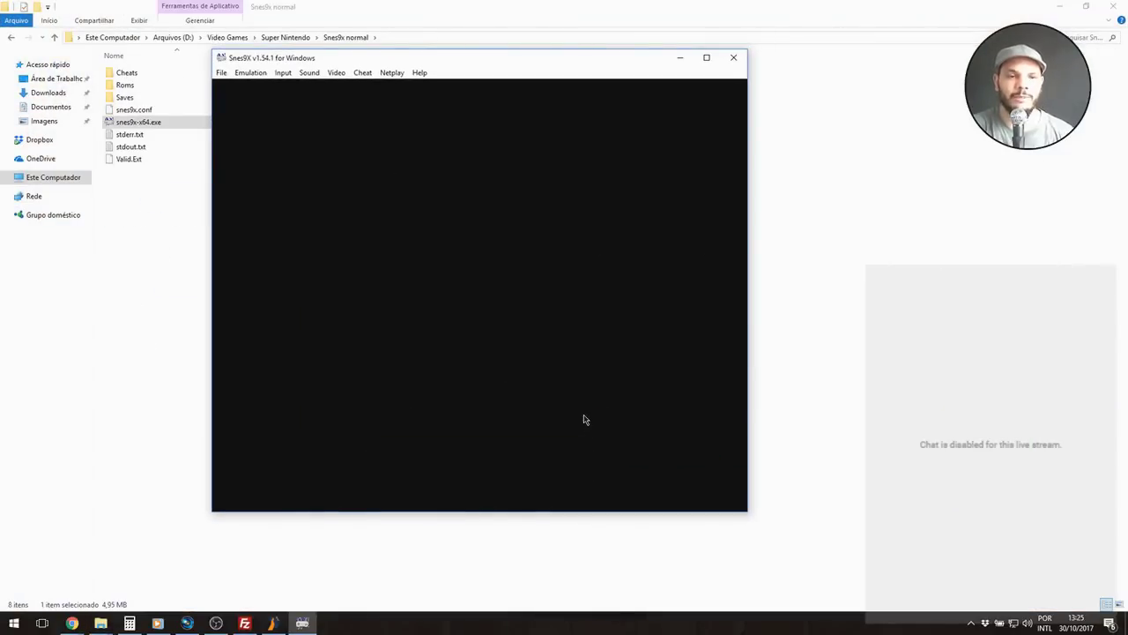
Step: Map Joypad #1 to the gamepad: POV directions, B/A/Y/X to Buttons 0–3, L/R to Buttons 4–5, Select to Button 6, Start to Button 7
{"action": "left_click", "coordinate": [283, 73]}
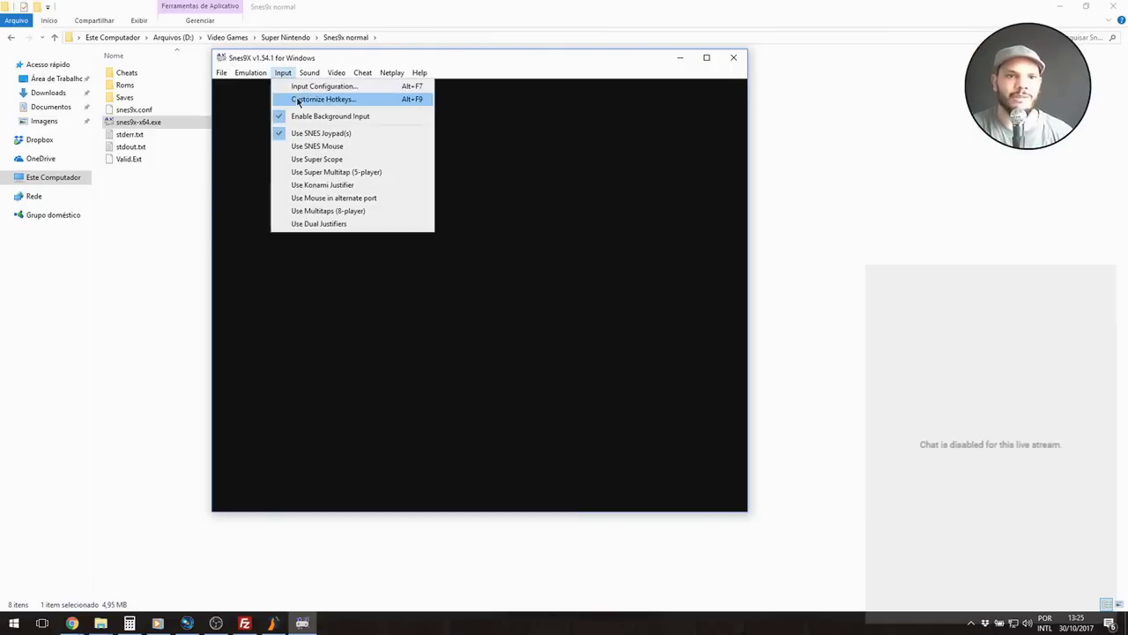
{"action": "left_click", "coordinate": [316, 87]}
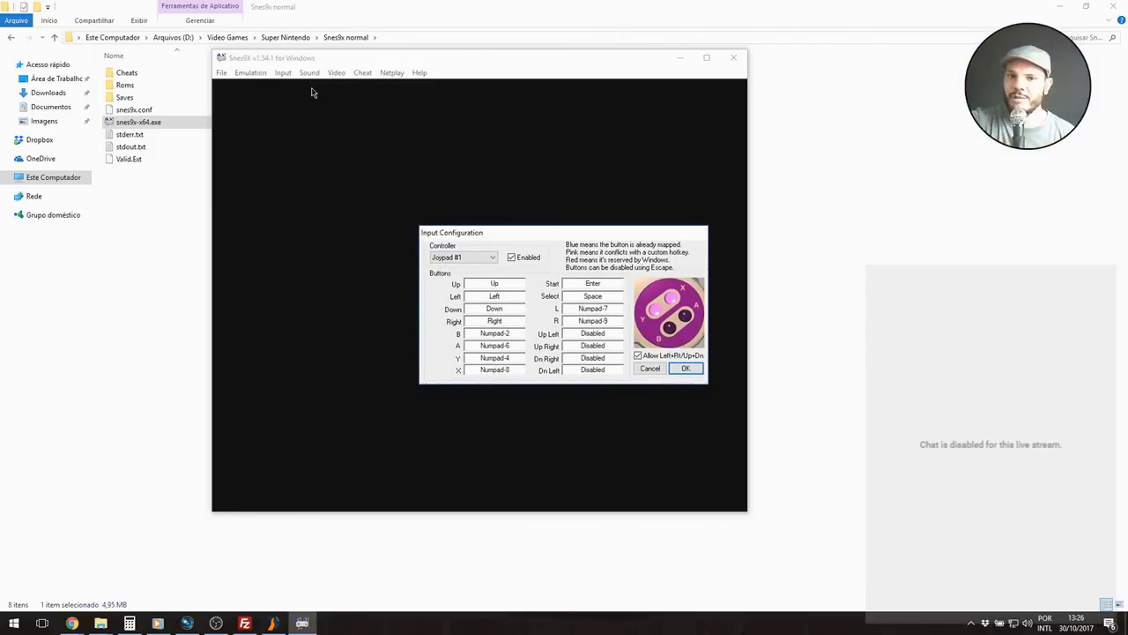
{"action": "left_click_drag", "start_coordinate": [537, 232], "coordinate": [367, 180]}
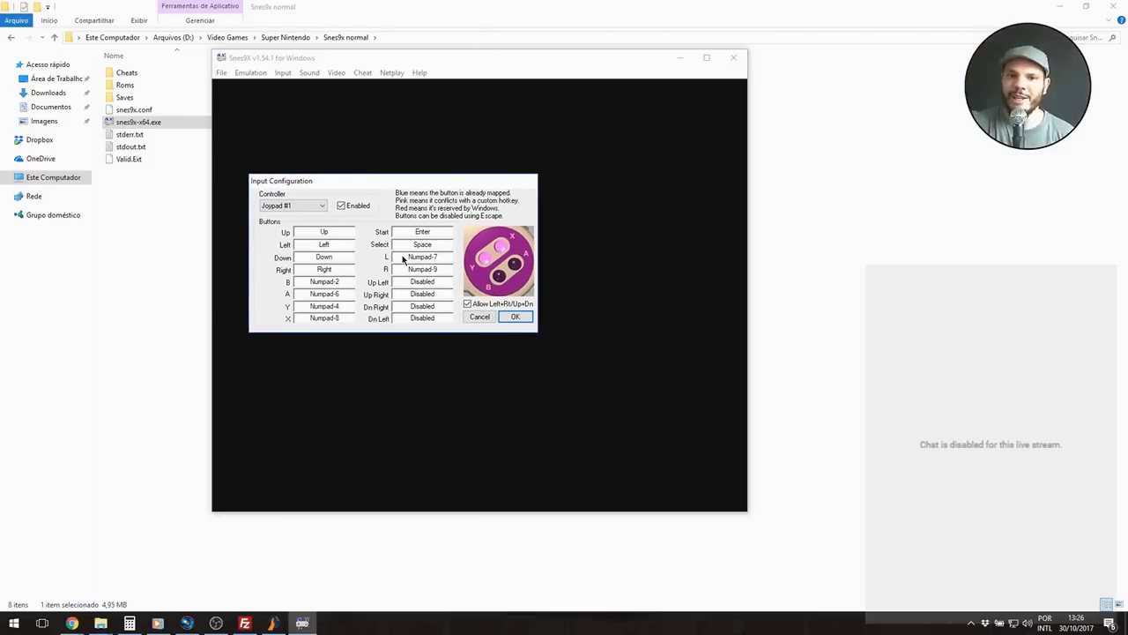
{"action": "left_click", "coordinate": [334, 235]}
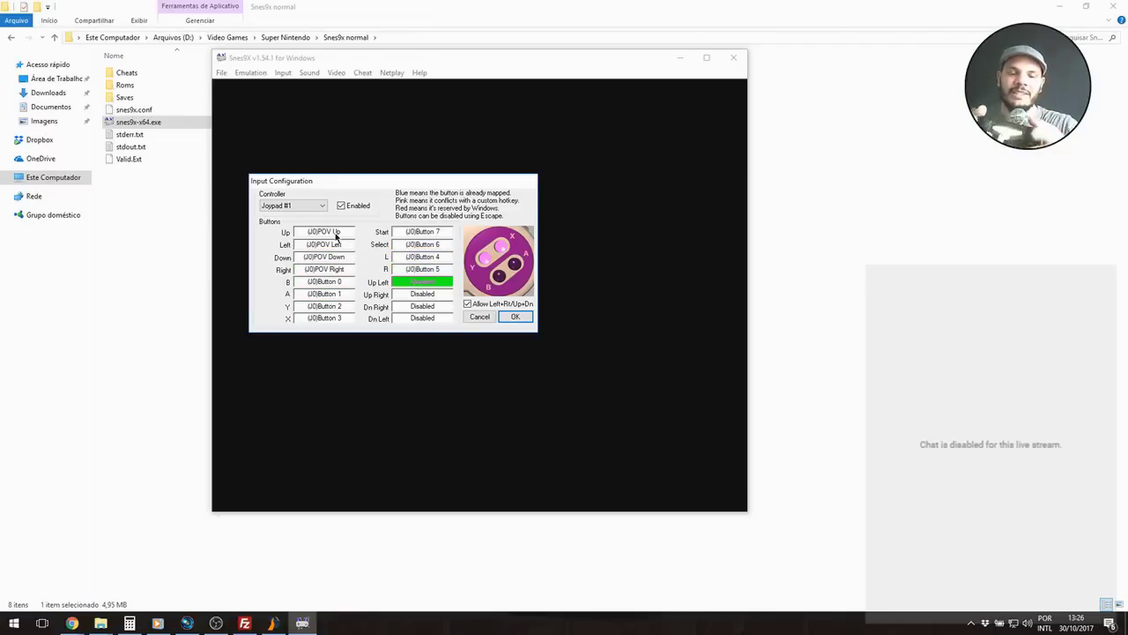
{"action": "left_click", "coordinate": [335, 233]}
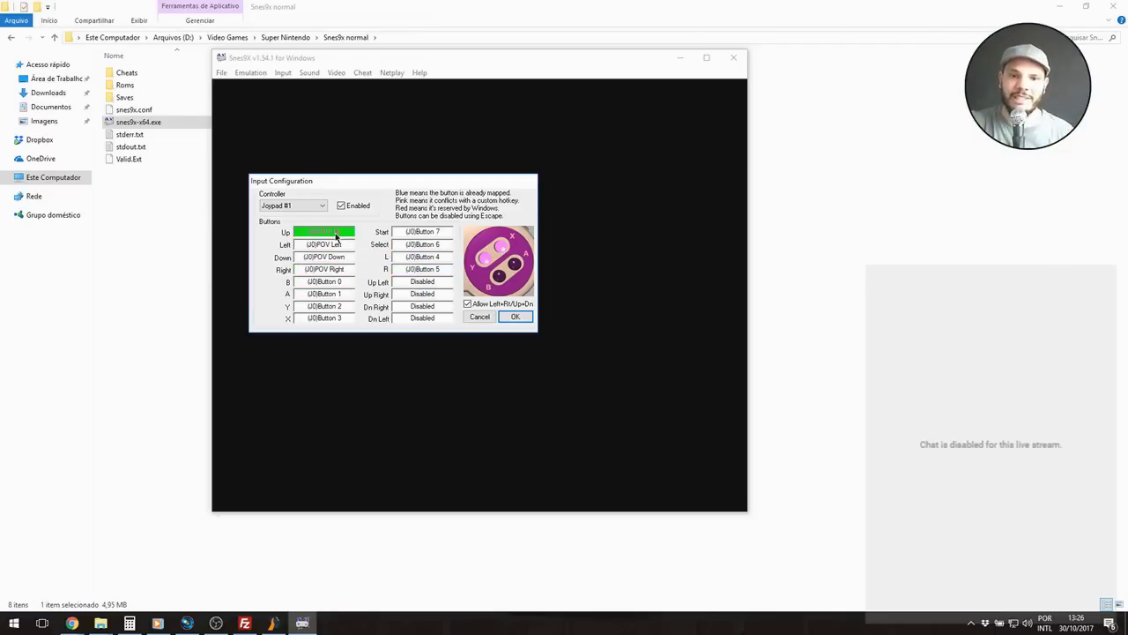
{"action": "left_click", "coordinate": [517, 319]}
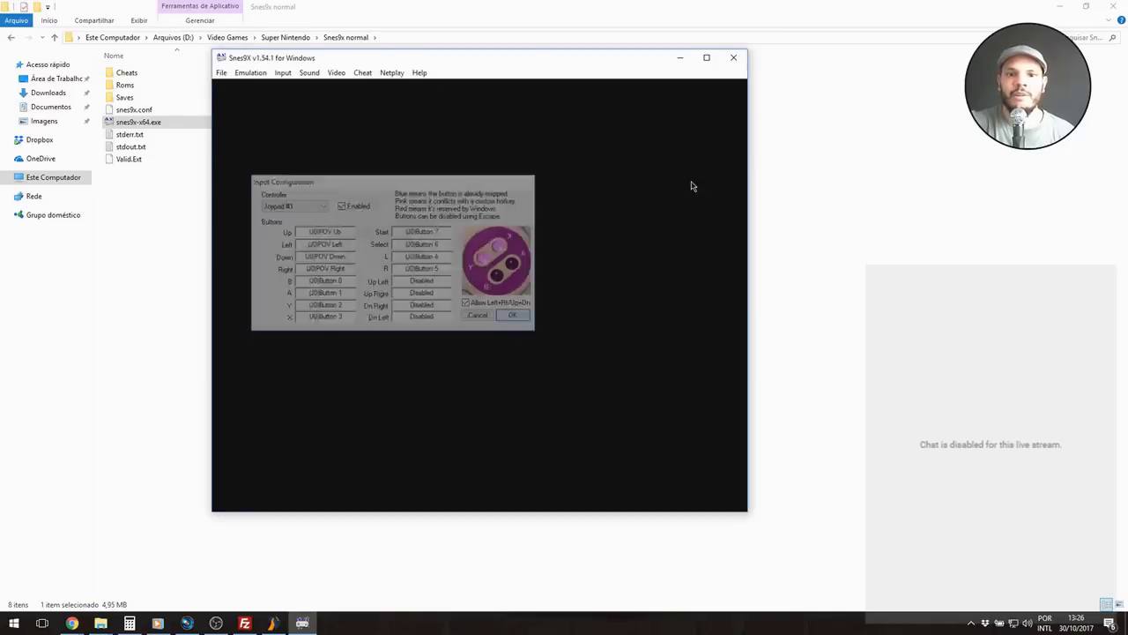
Step: Load the recent game Super Mario World (BR).zip, restore its saved position to test the gamepad, and close the emulator
{"action": "left_click", "coordinate": [221, 72]}
{"action": "mouse_move", "coordinate": [276, 102]}
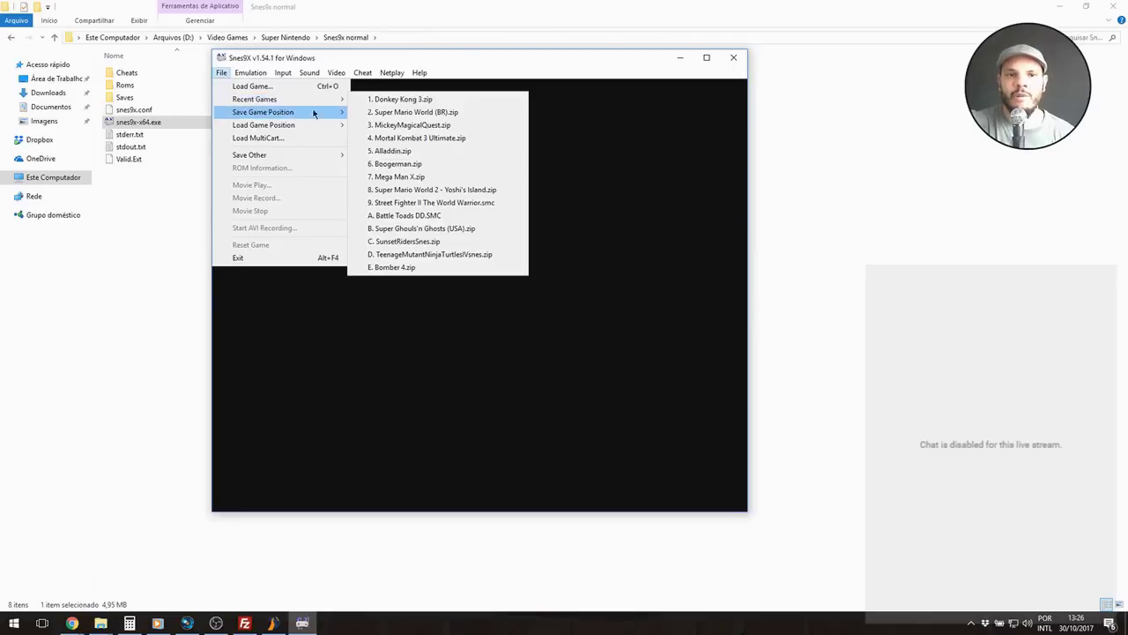
{"action": "left_click", "coordinate": [410, 112]}
{"action": "key", "text": "F1"}
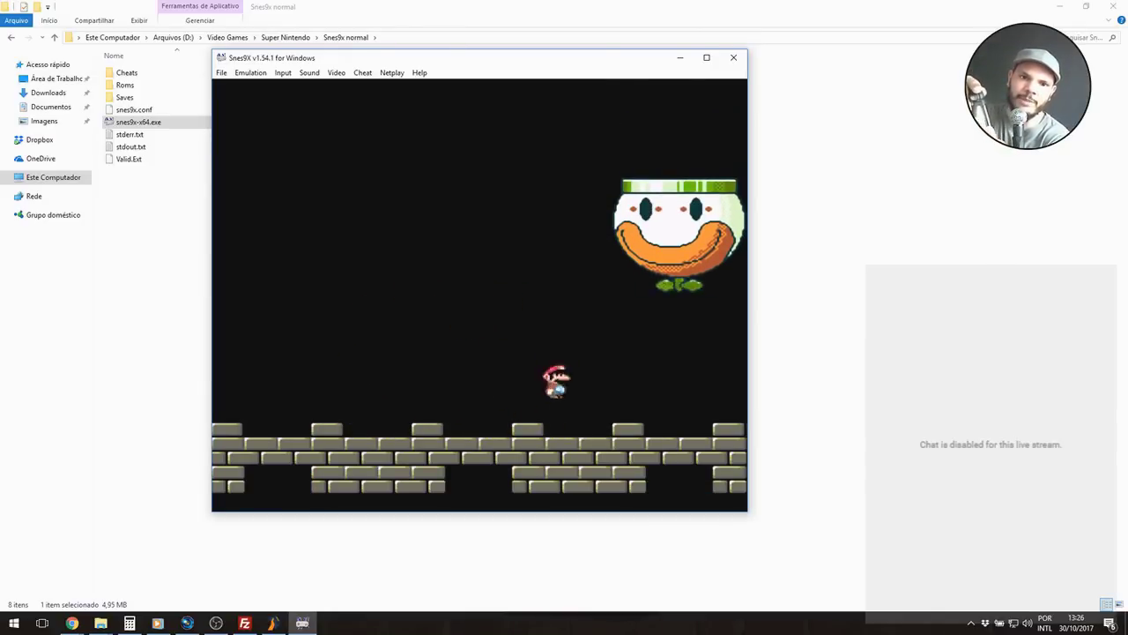
{"action": "key", "text": "alt+F4"}
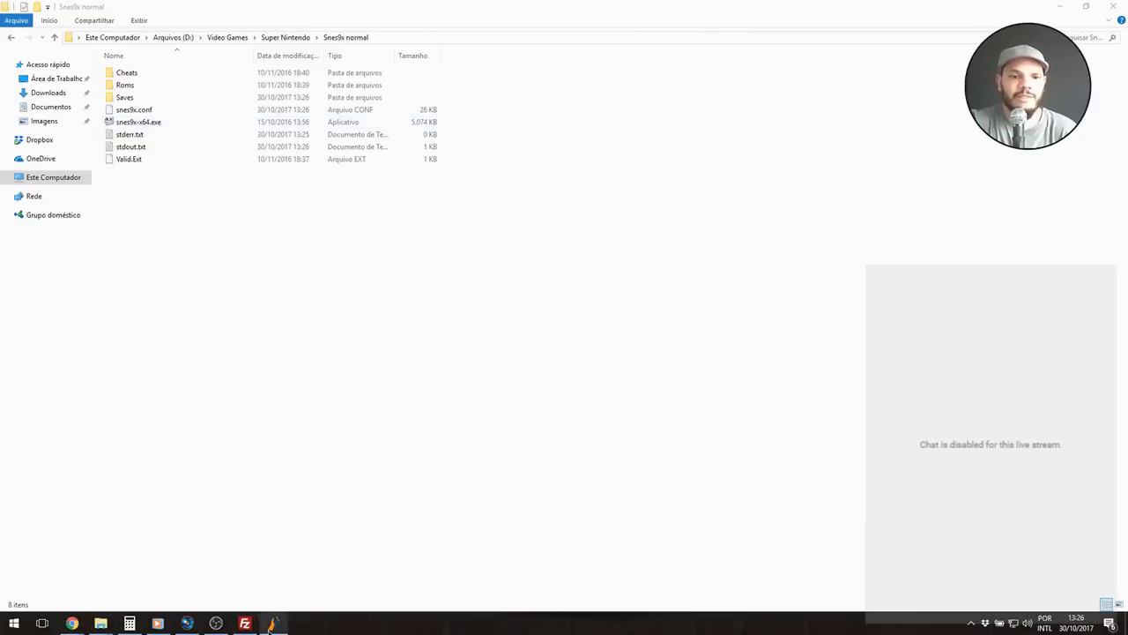
Step: Bring up InputMapper and pair the Wireless Controller as a new Bluetooth device in the Windows Bluetooth settings
{"action": "left_click", "coordinate": [273, 623]}
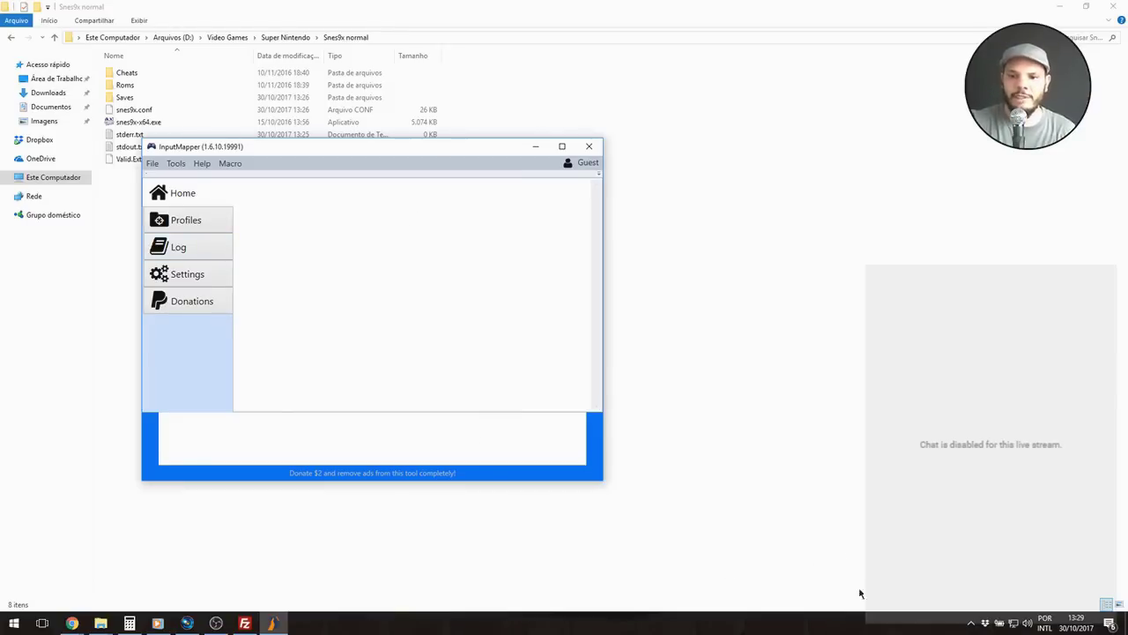
{"action": "left_click", "coordinate": [971, 623]}
{"action": "double_click", "coordinate": [995, 553]}
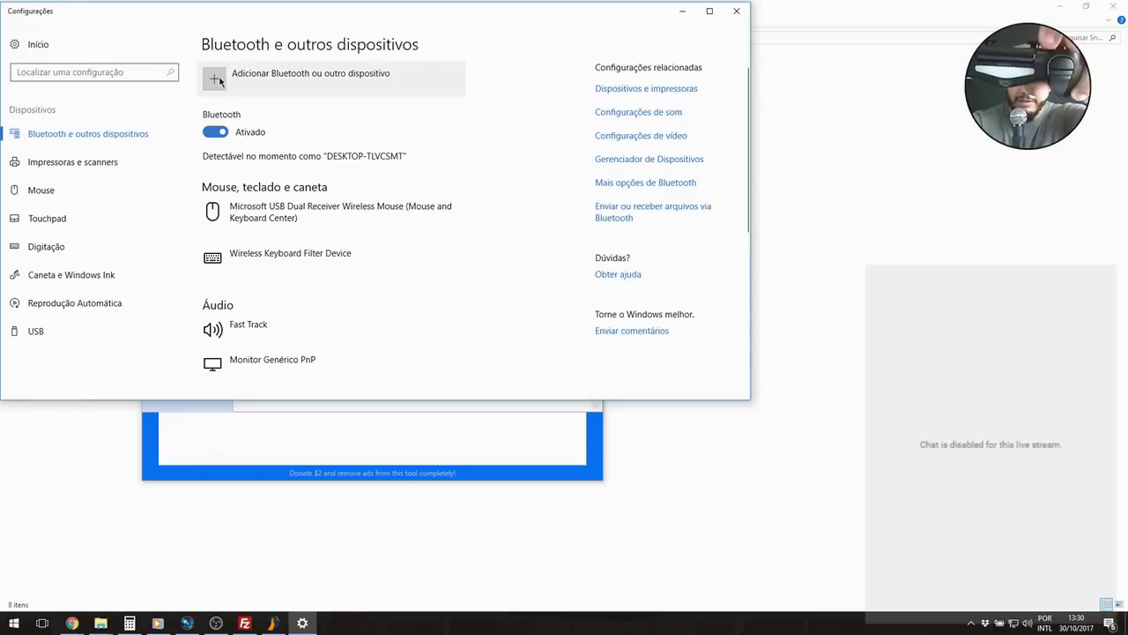
{"action": "left_click", "coordinate": [219, 81]}
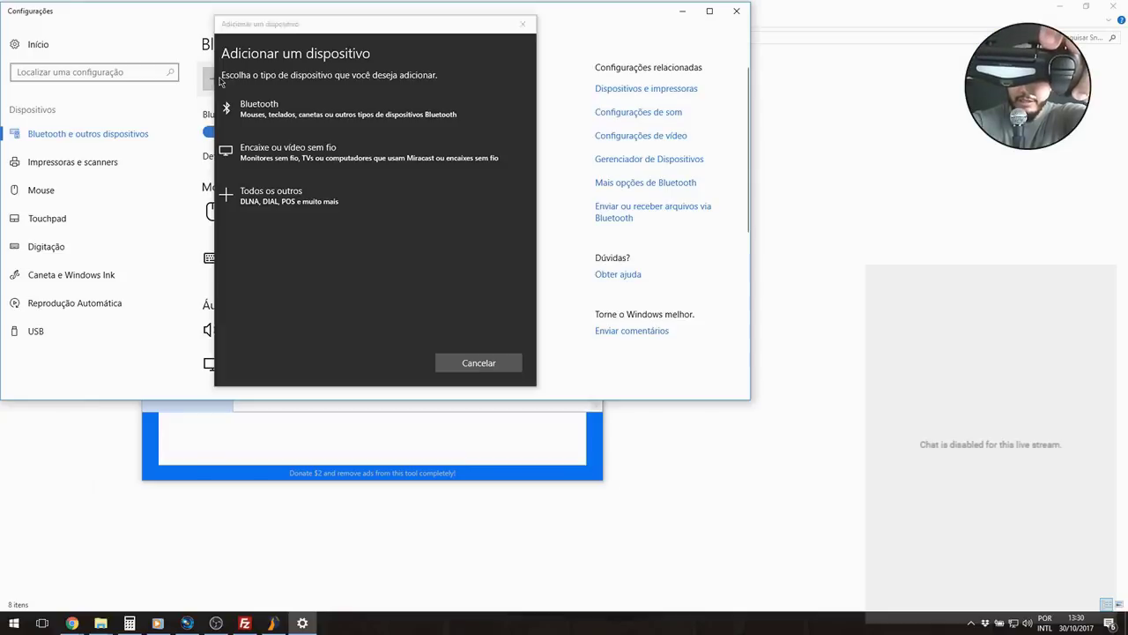
{"action": "left_click", "coordinate": [308, 117]}
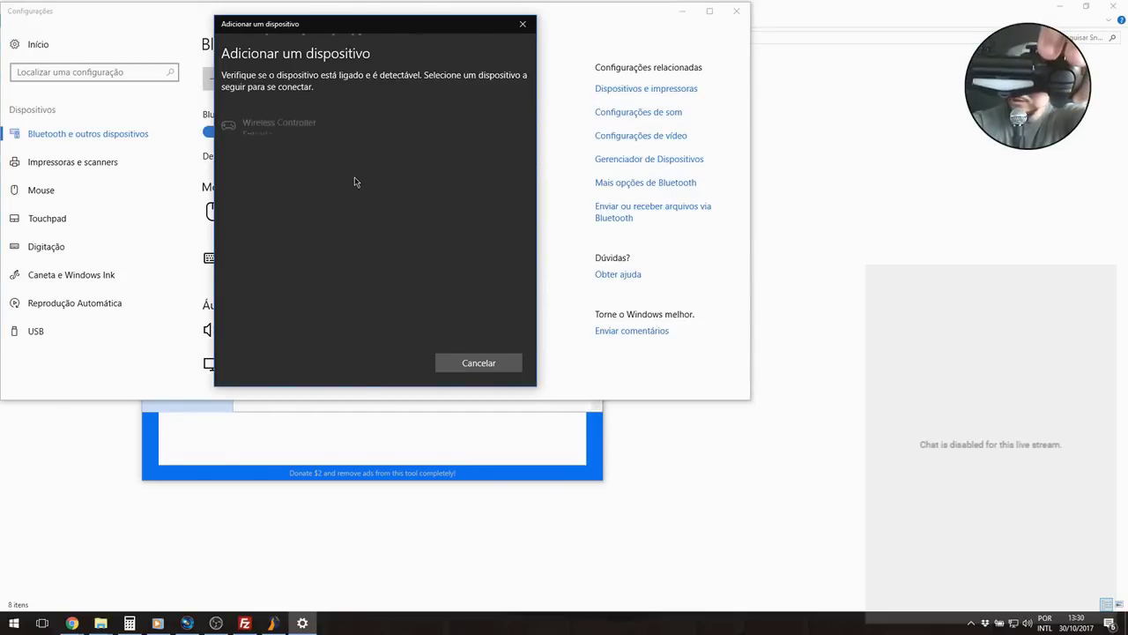
{"action": "left_click", "coordinate": [277, 123]}
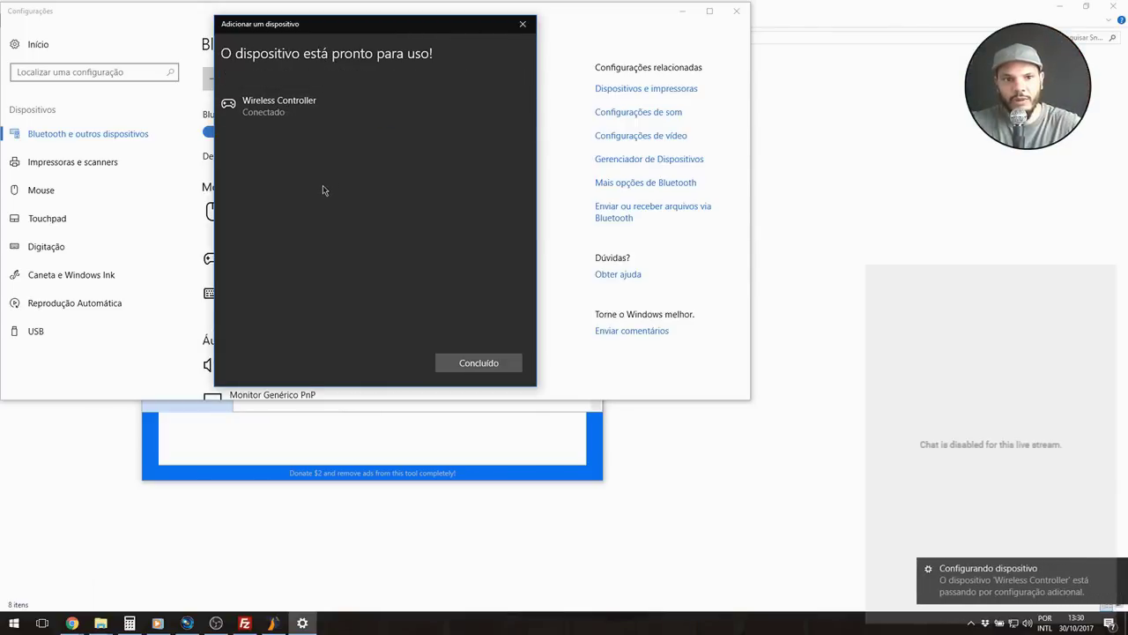
{"action": "left_click", "coordinate": [476, 365]}
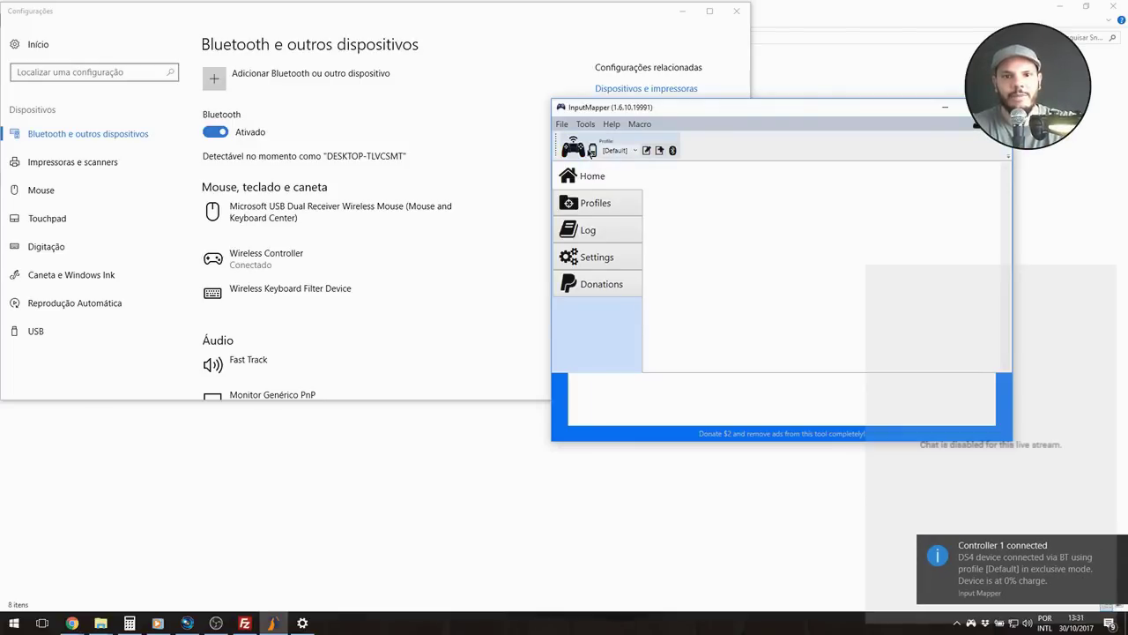
Step: Check the Wireless Controller's connection in the Bluetooth settings and view the Controller 1 details in InputMapper
{"action": "left_click", "coordinate": [382, 25]}
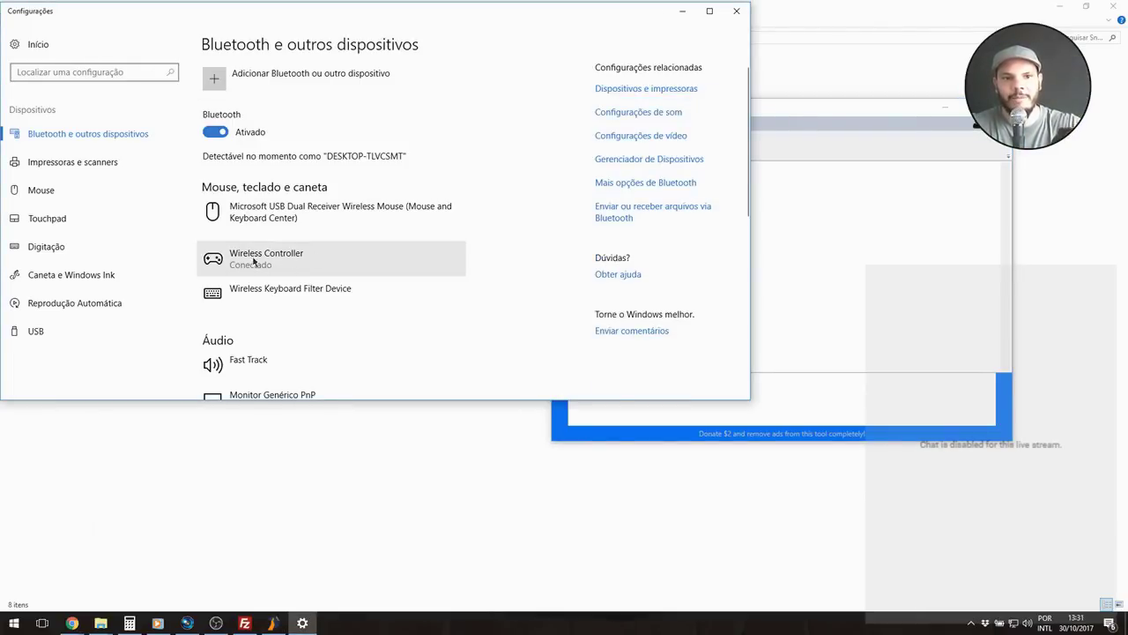
{"action": "left_click", "coordinate": [774, 112]}
{"action": "mouse_move", "coordinate": [573, 144]}
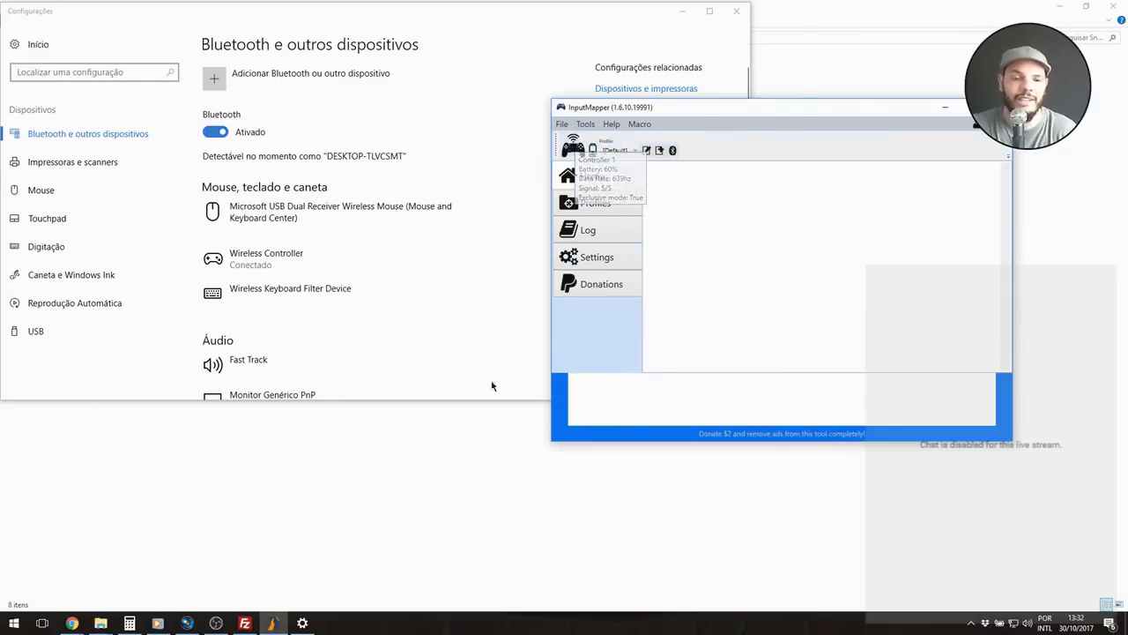
Step: Relaunch snes9x-x64.exe and remap Joypad #1 with the wireless controller, using POV directions and Buttons 0–7, and save the input configuration
{"action": "key", "text": "alt+Tab"}
{"action": "double_click", "coordinate": [145, 122]}
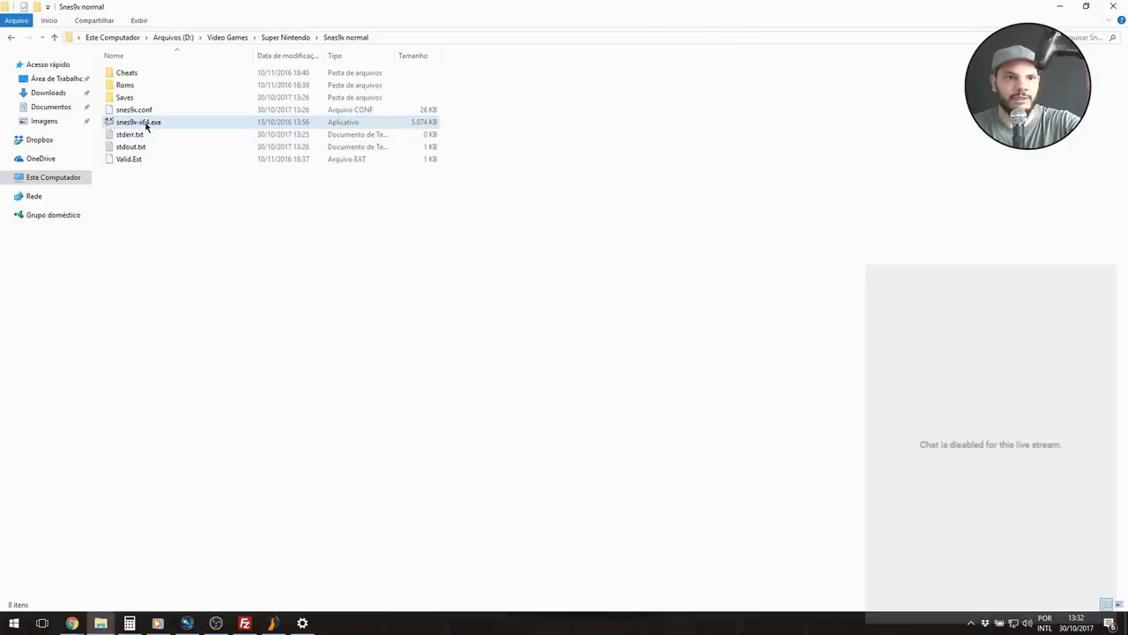
{"action": "left_click", "coordinate": [283, 73]}
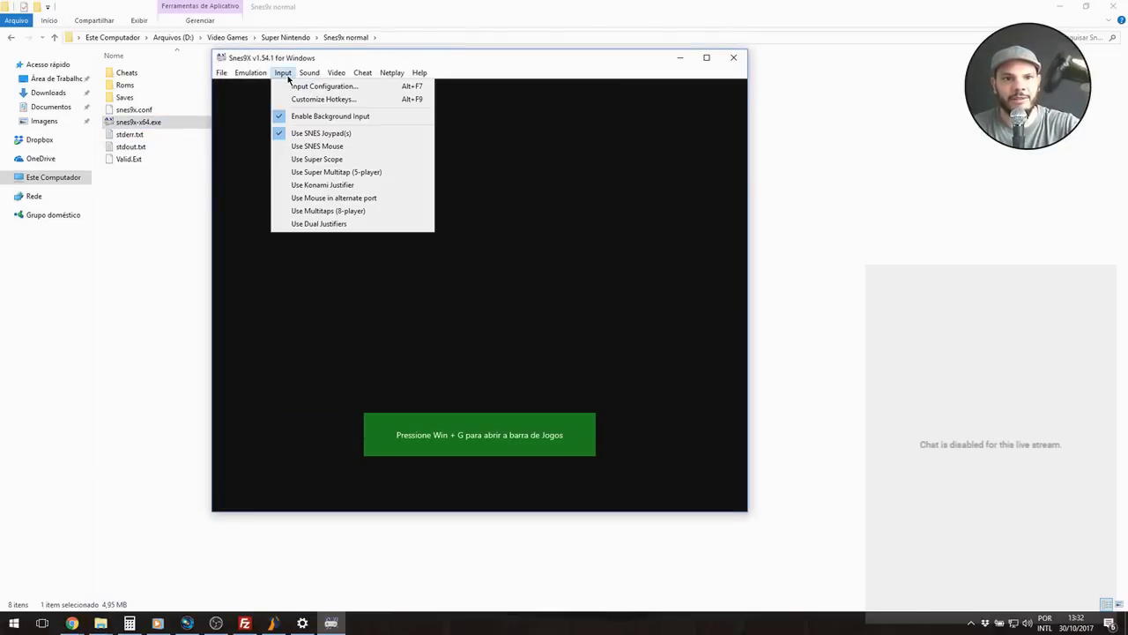
{"action": "left_click", "coordinate": [298, 85]}
{"action": "left_click_drag", "start_coordinate": [520, 234], "coordinate": [465, 231]}
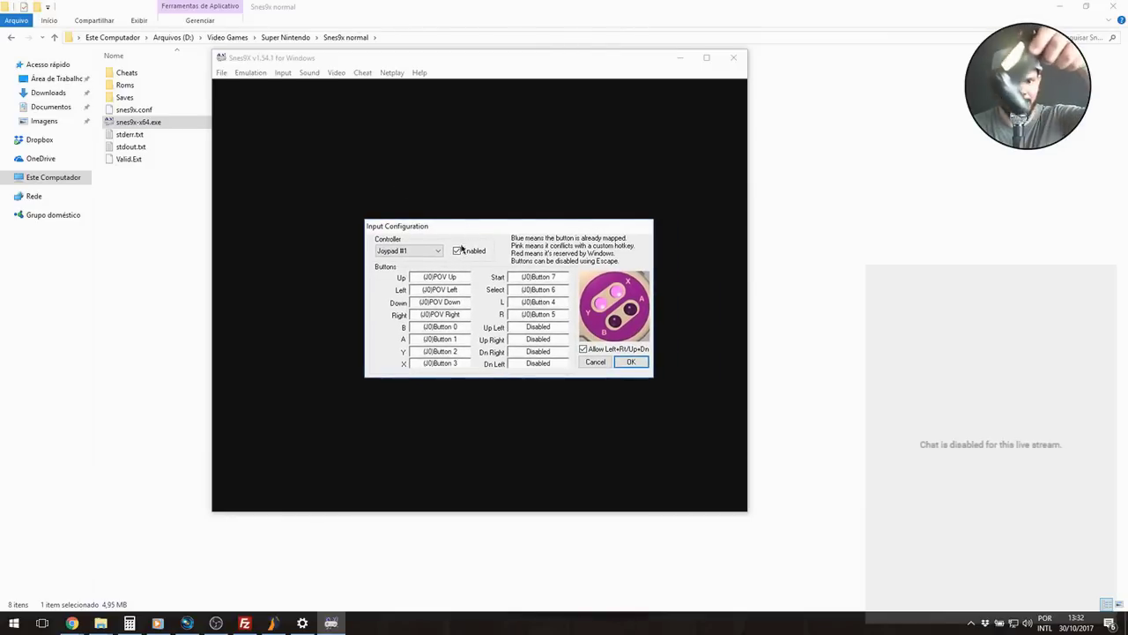
{"action": "left_click", "coordinate": [454, 279]}
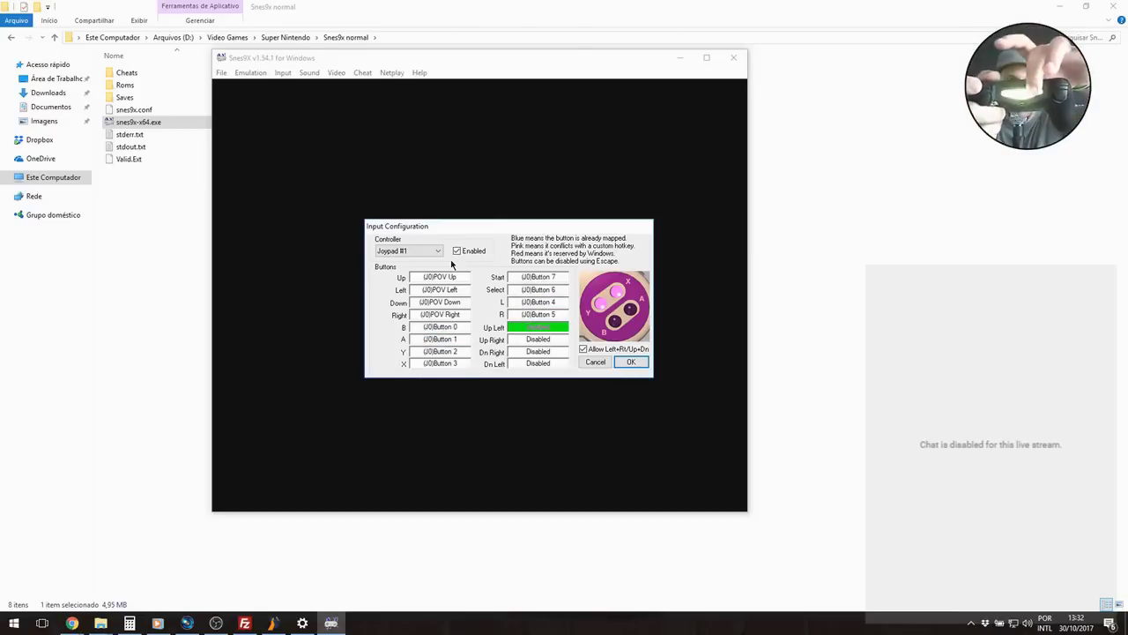
{"action": "left_click", "coordinate": [631, 362]}
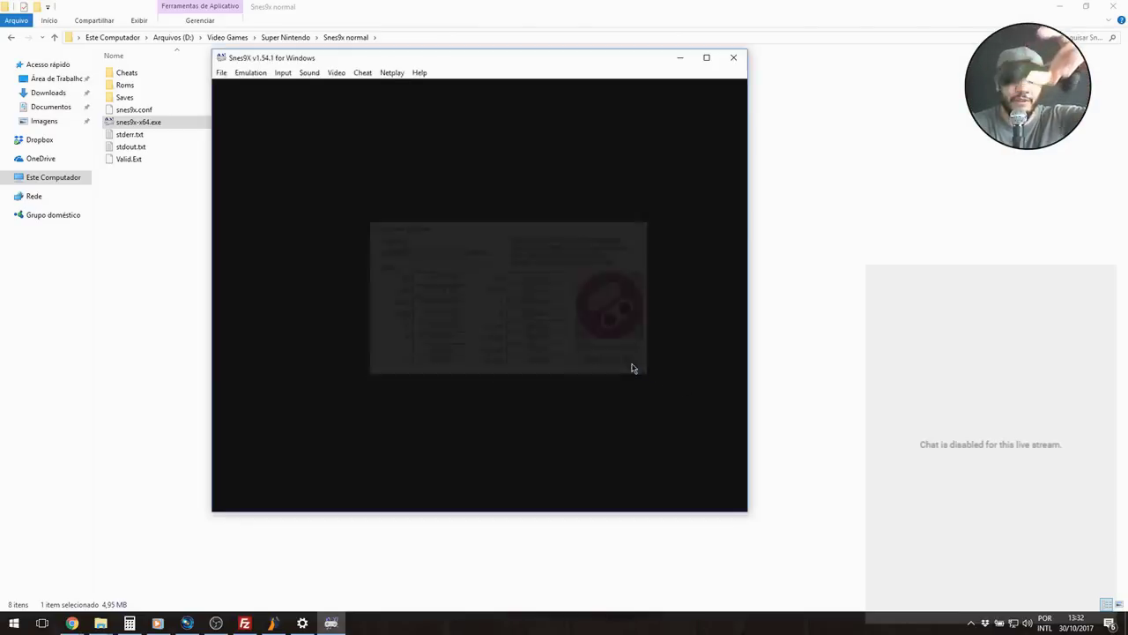
Step: Load Super Mario World (BR).zip from the recent games, test the wireless controller in it, and close Snes9X
{"action": "left_click", "coordinate": [221, 74]}
{"action": "mouse_move", "coordinate": [263, 100]}
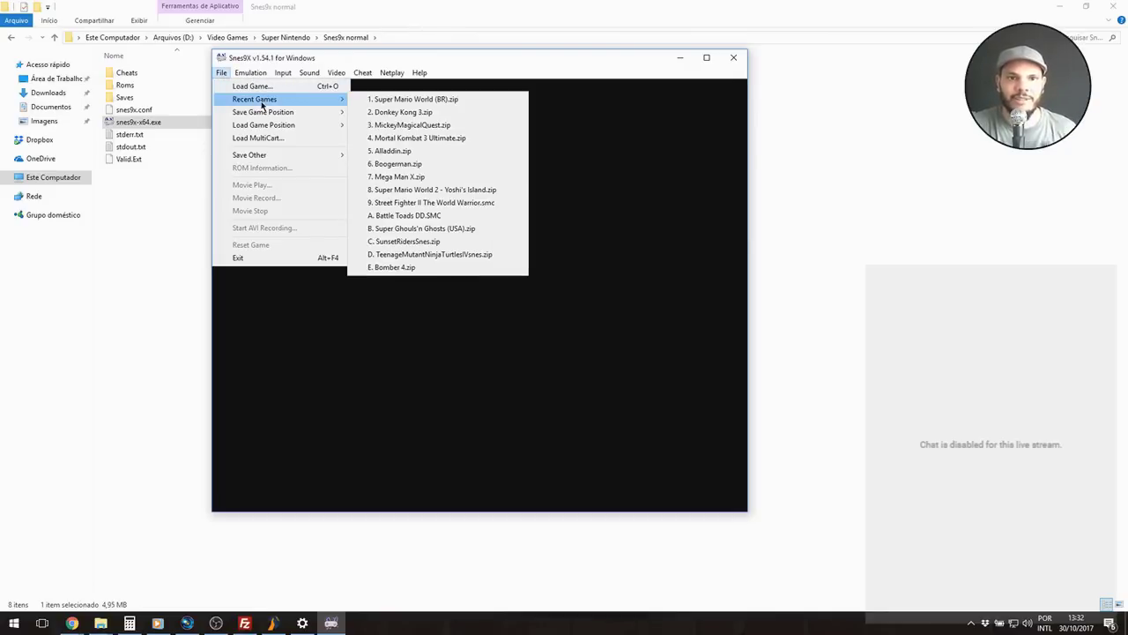
{"action": "left_click", "coordinate": [419, 100]}
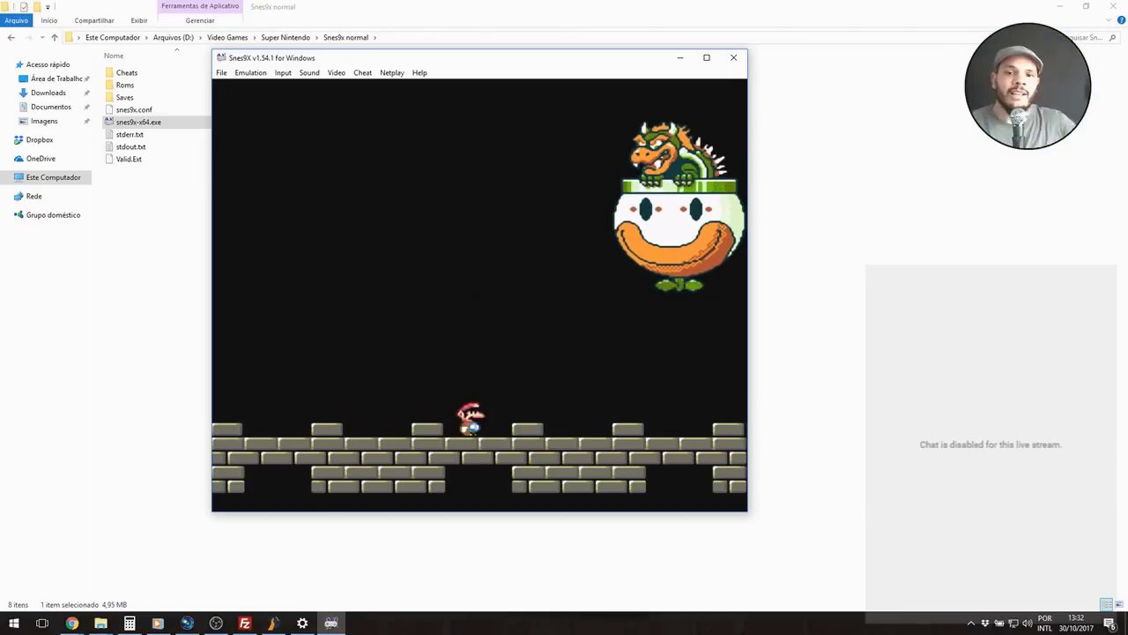
{"action": "left_click", "coordinate": [734, 58]}
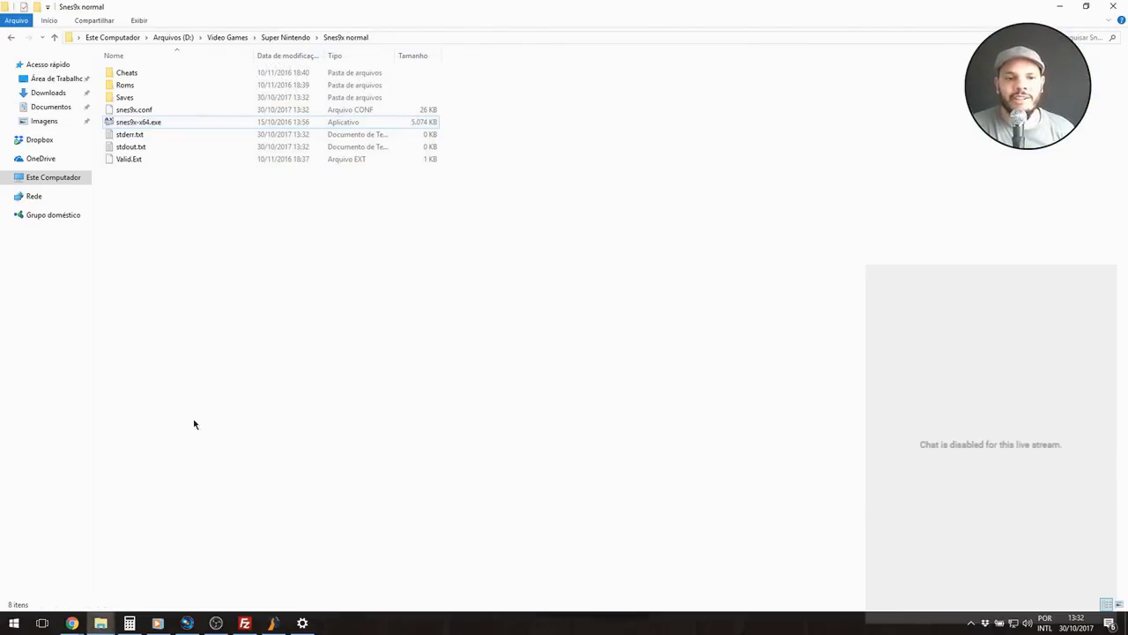
Step: Review the controller in InputMapper and in the Windows Bluetooth device list, and return to the Snes9x normal folder
{"action": "left_click", "coordinate": [272, 624]}
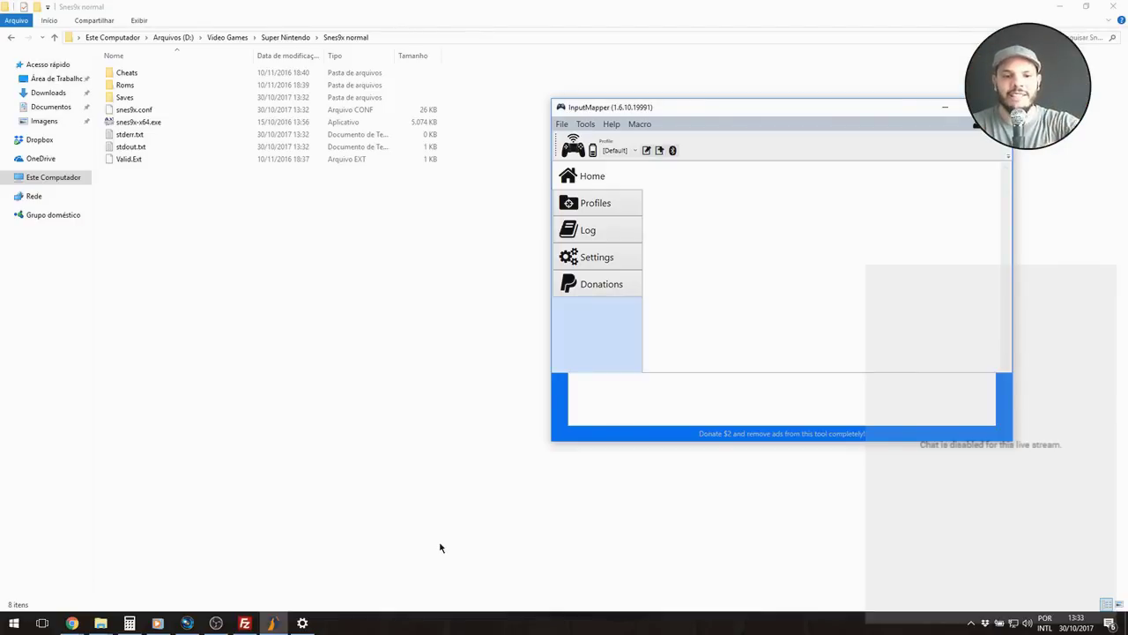
{"action": "left_click", "coordinate": [303, 623]}
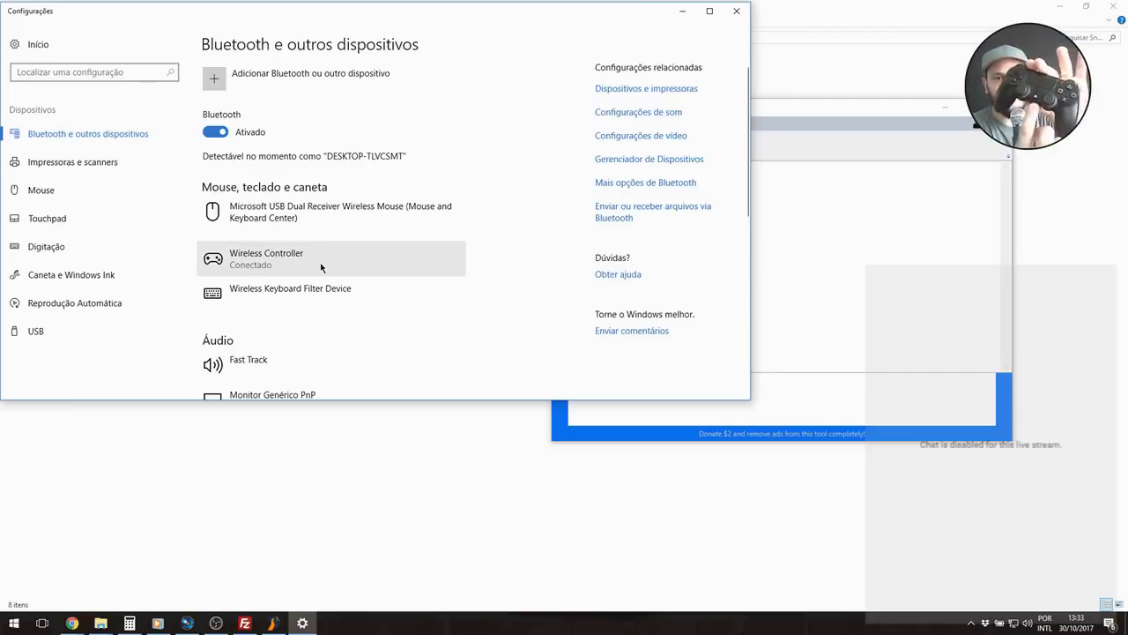
{"action": "left_click", "coordinate": [781, 111]}
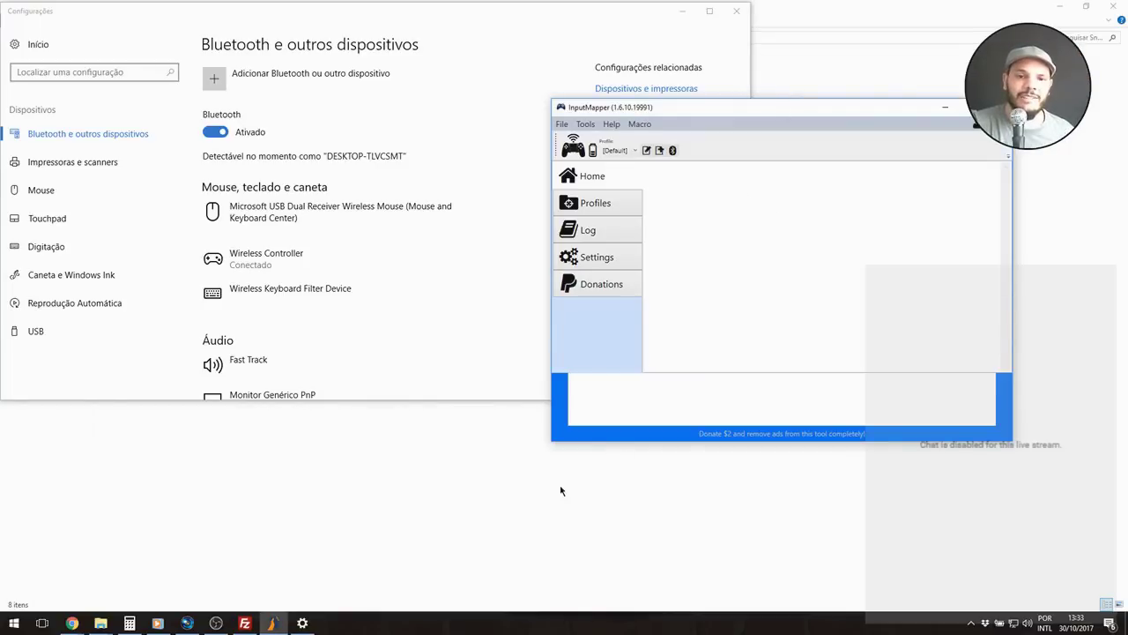
{"action": "left_click", "coordinate": [255, 475]}
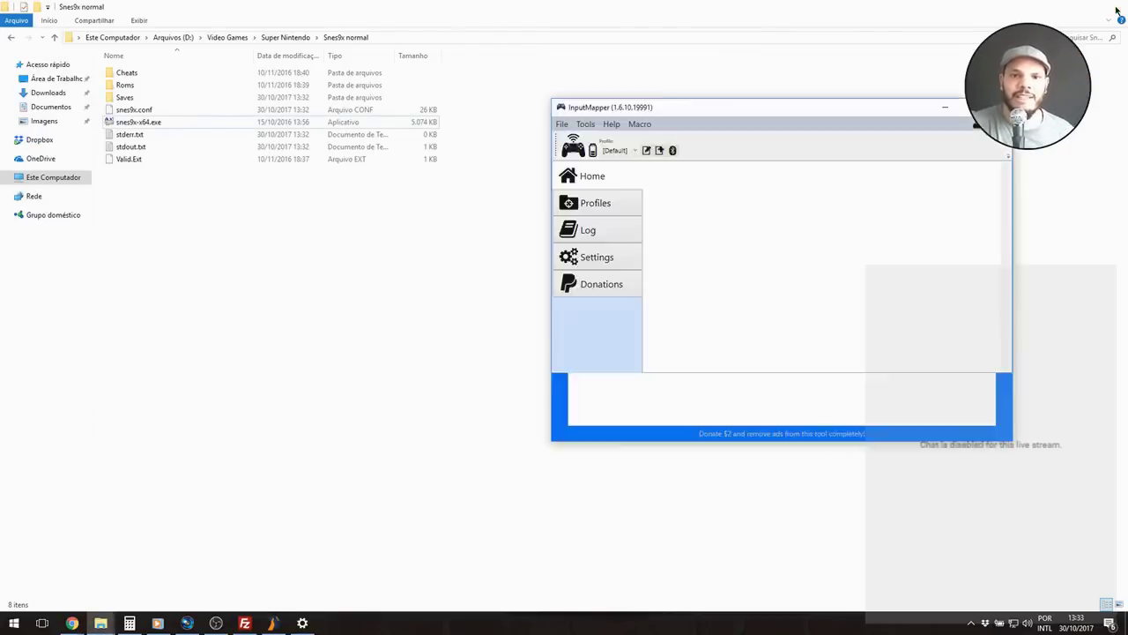